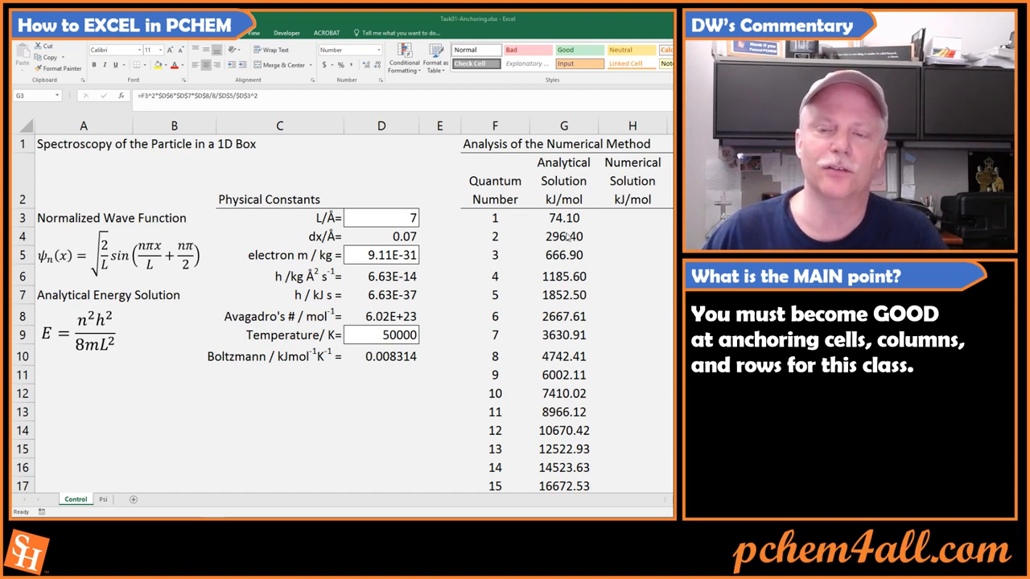
Clear the analytical solution values in column G from G4 down, keeping only the formula in G3.
left_click_drag(567, 236, 562, 482)
key("Delete")
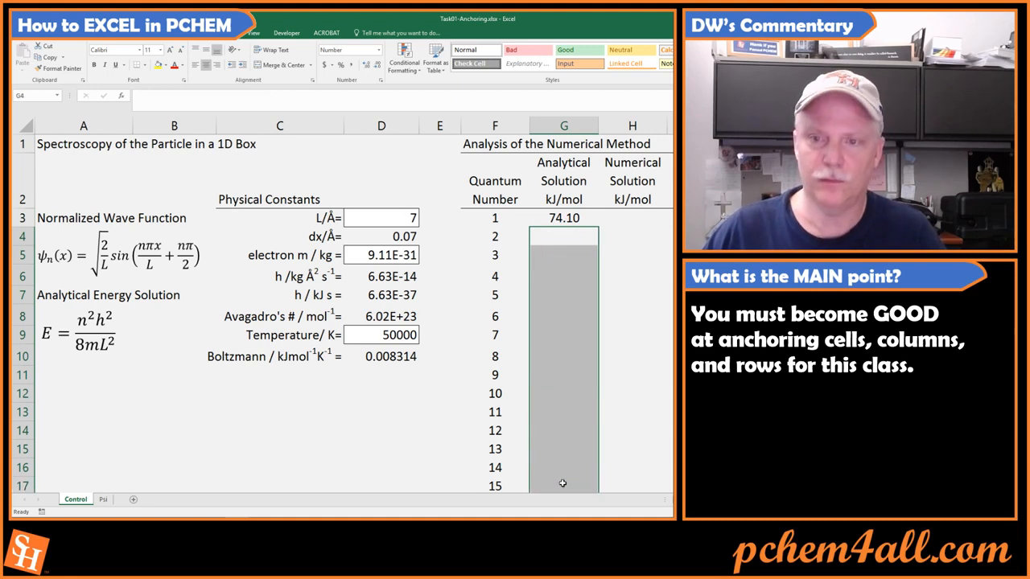
Make the D6, D7 and D8 references in the G3 formula fully relative by removing their dollar-sign anchors.
left_click(561, 219)
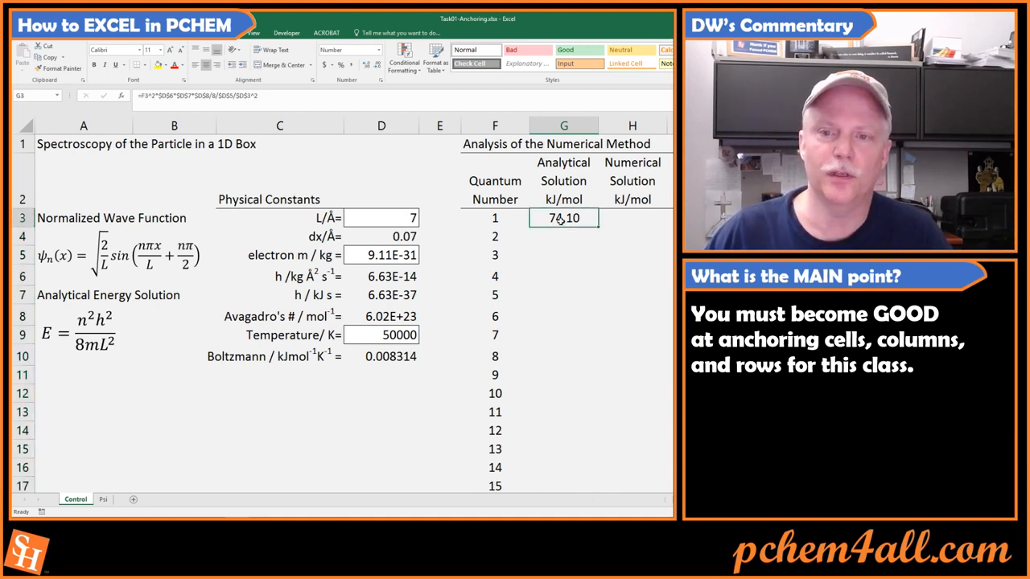
double_click(561, 219)
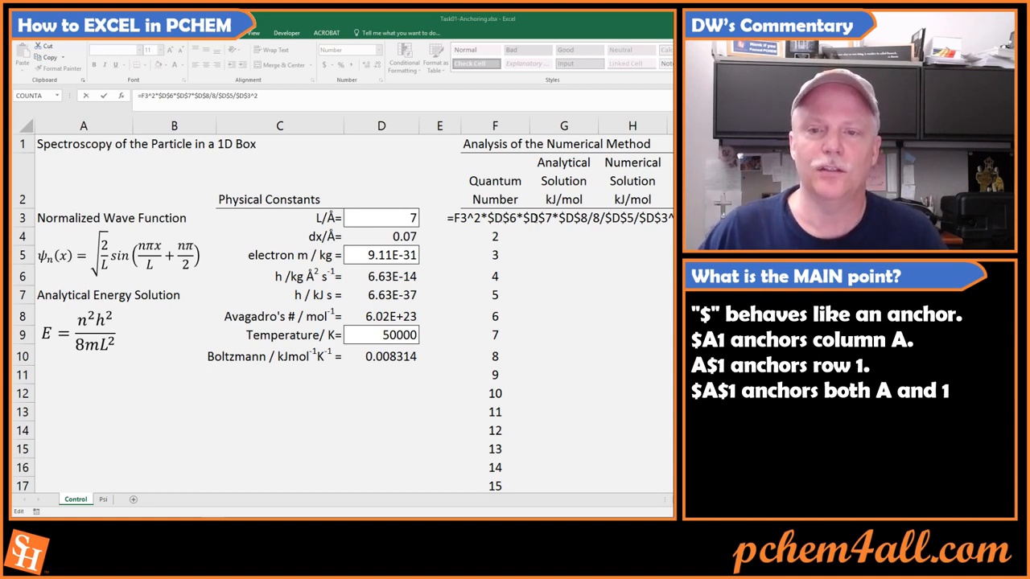
left_click(553, 218)
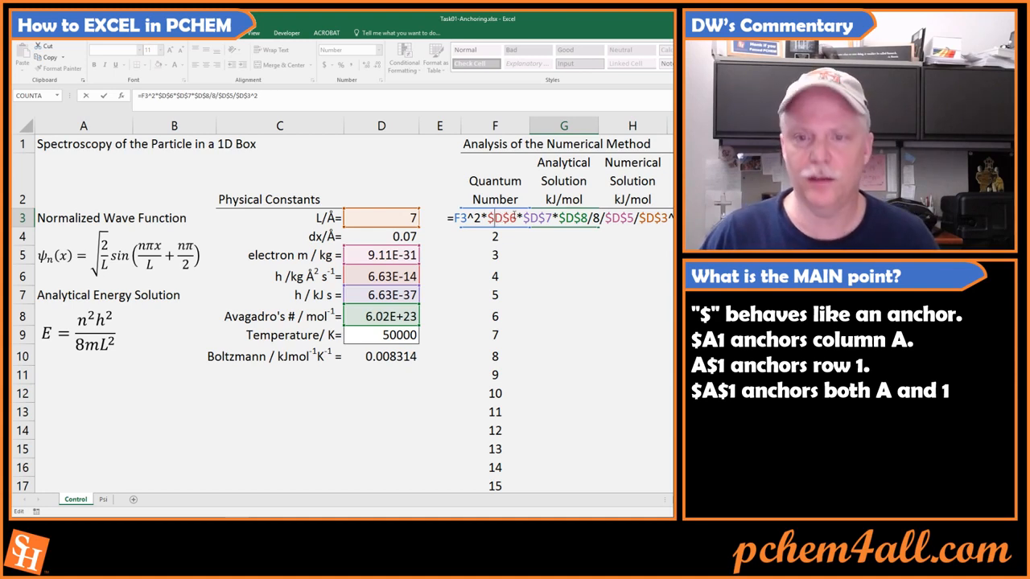
key("F4")
key("F4")
key("F4")
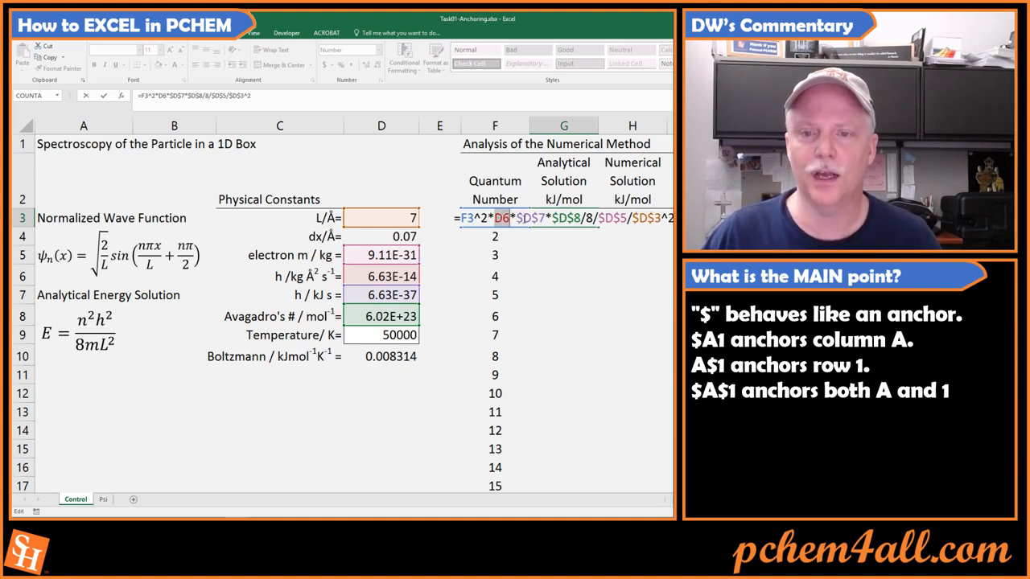
left_click(532, 219)
key("F4")
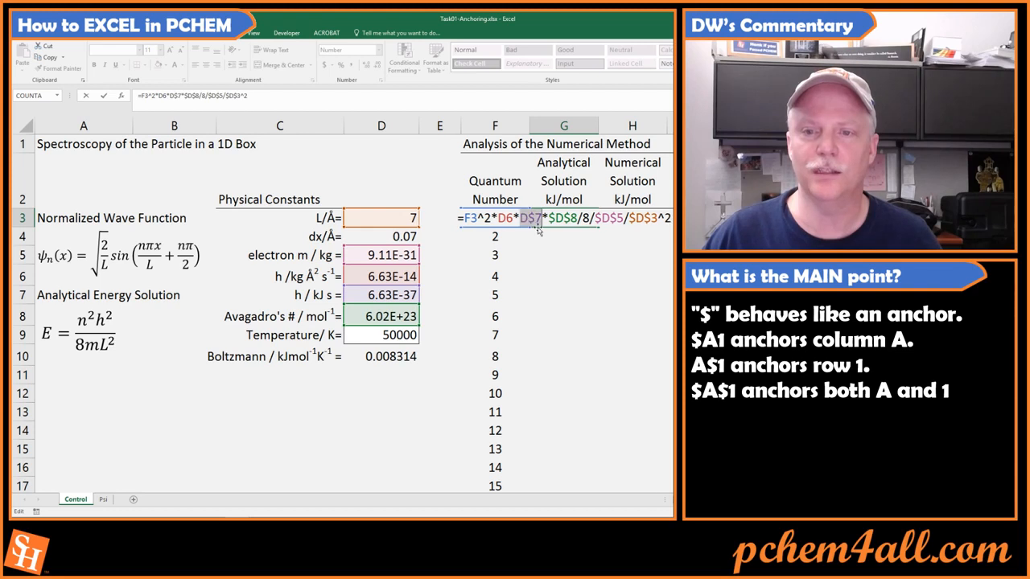
key("F4")
key("F4")
left_click(558, 222)
key("F4")
key("F4")
key("F4")
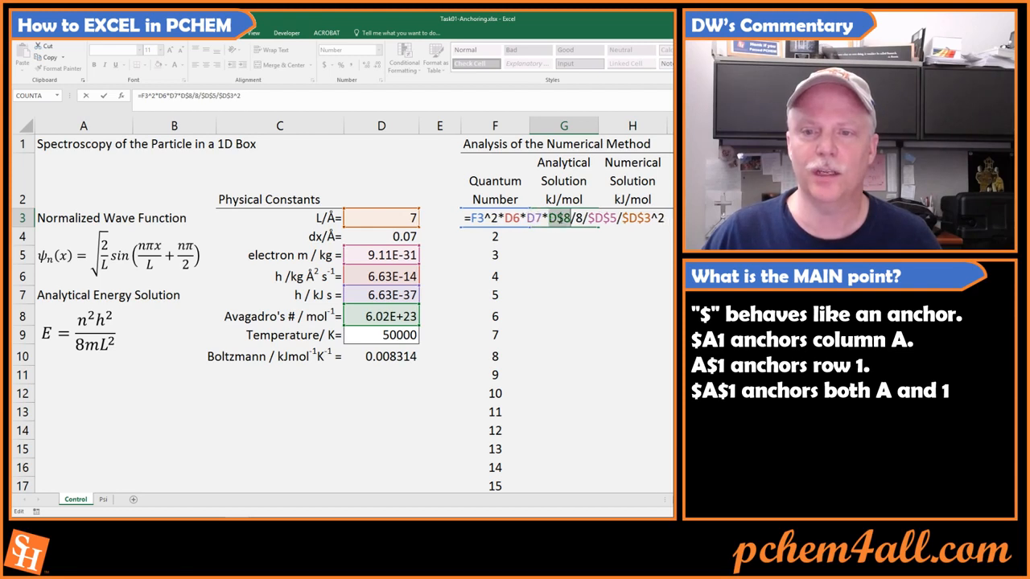
Remove the anchors from the D5 and D3 references as well and commit G3 as =F3^2*D6*D7*D8/8/D5/D3^2.
left_click(600, 219)
key("F4")
key("F4")
key("F4")
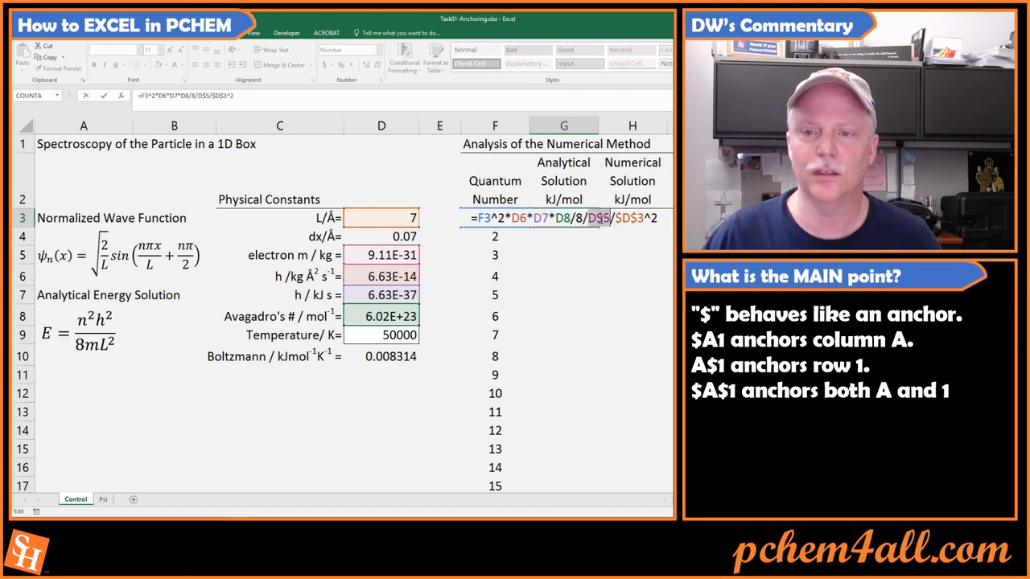
left_click(623, 219)
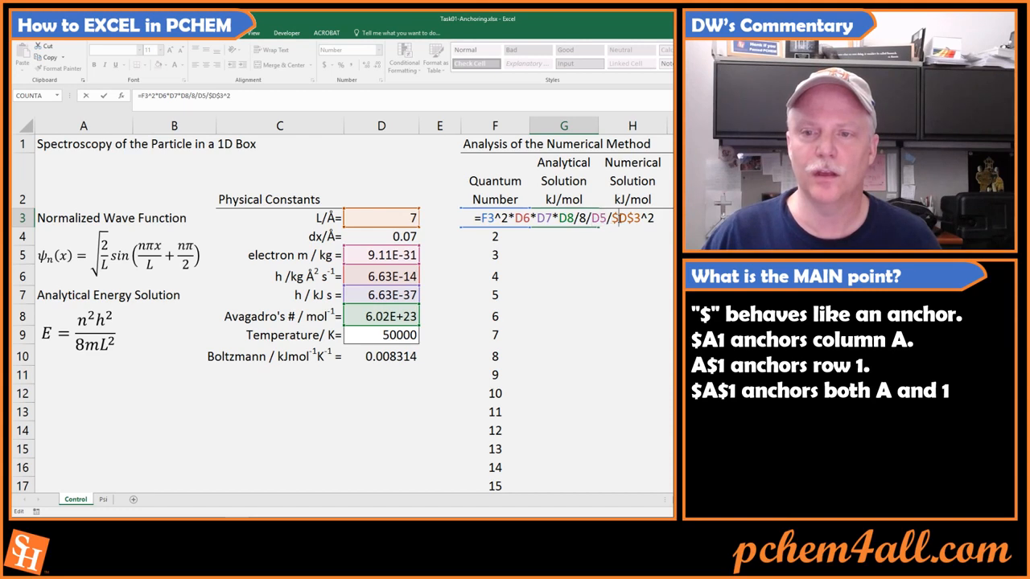
key("F4")
key("F4")
key("F4")
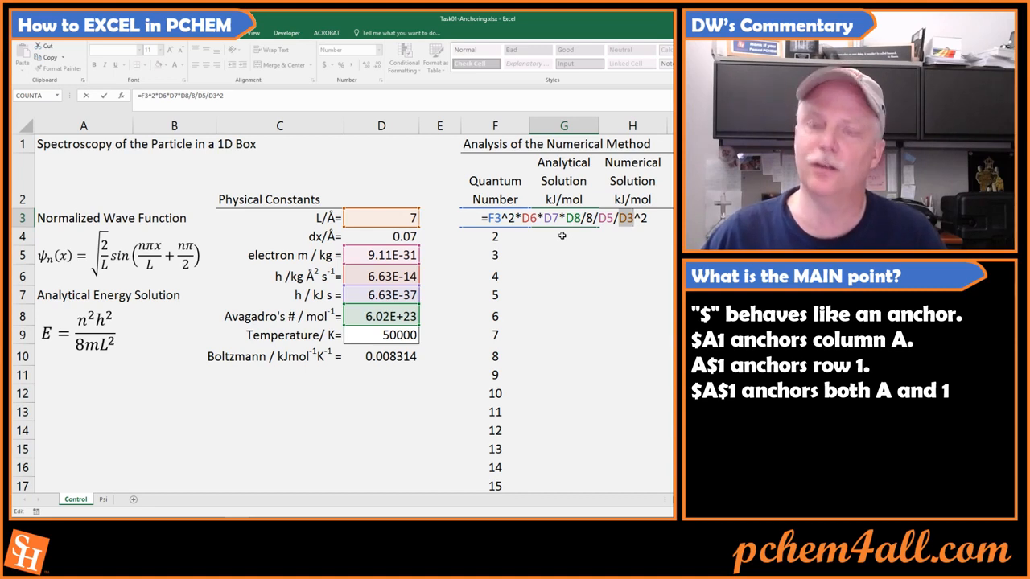
key("Return")
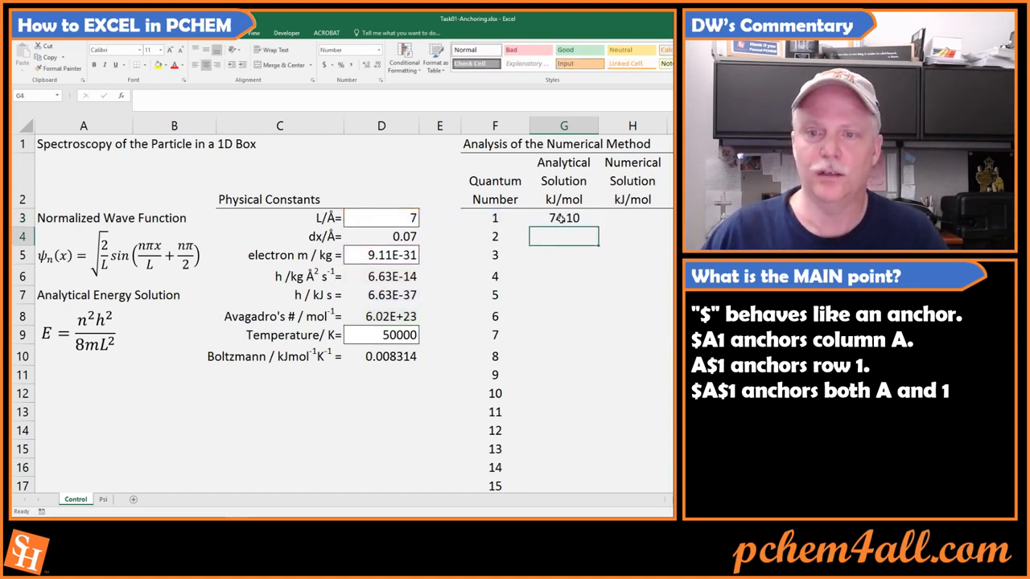
Copy the unanchored formula from G3 into G4 and inspect which cells the copy references.
left_click(580, 217)
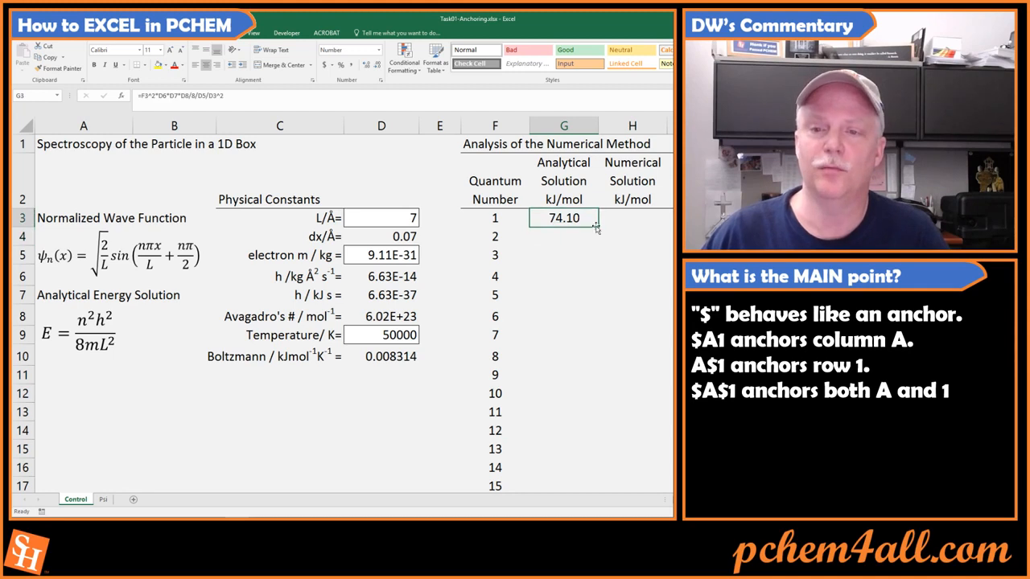
left_click_drag(598, 228, 574, 240)
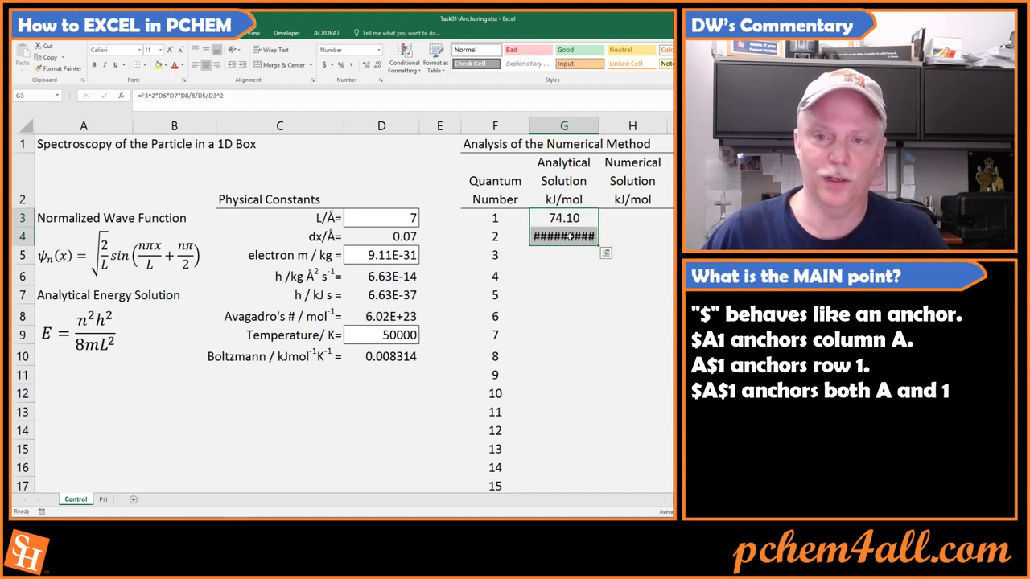
double_click(574, 238)
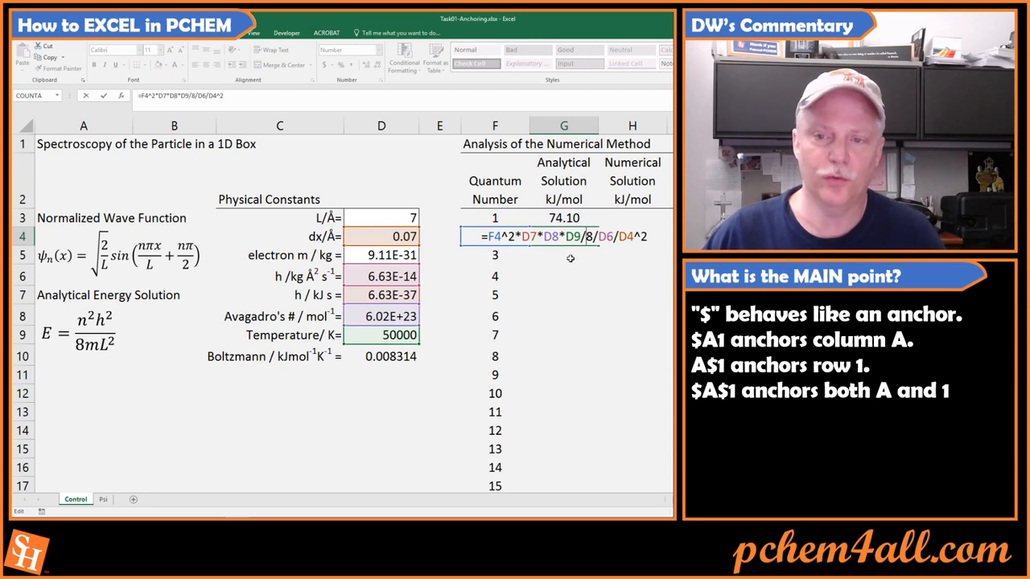
key("Escape")
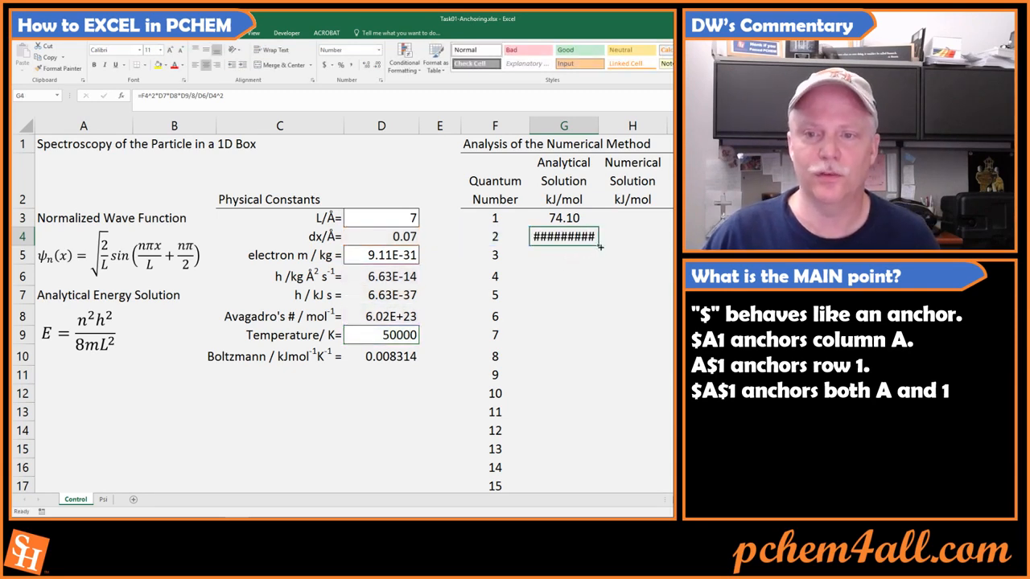
Fill the unanchored formula from G4 down to G8 and inspect the references in G8.
left_click_drag(599, 247, 601, 326)
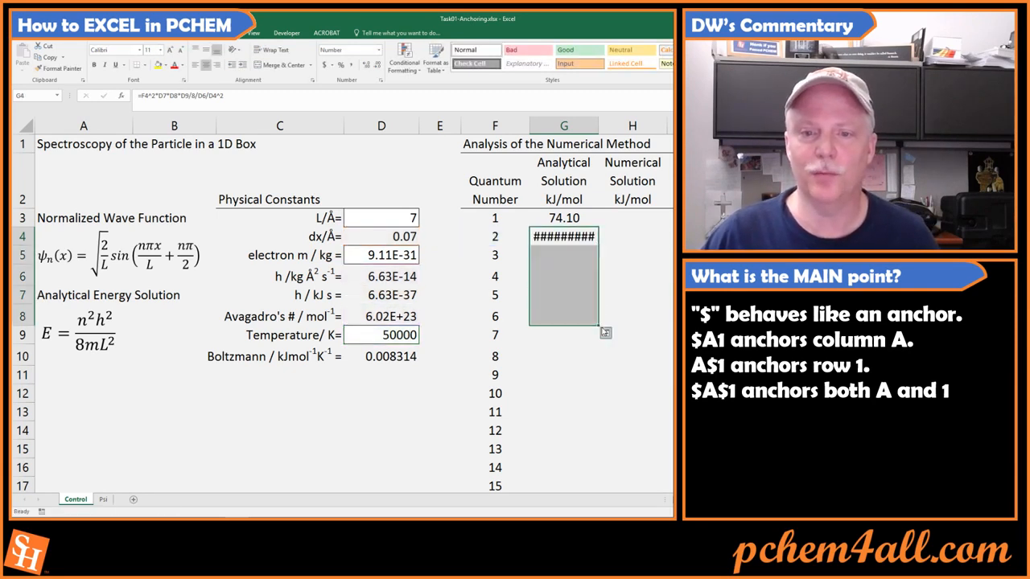
double_click(565, 316)
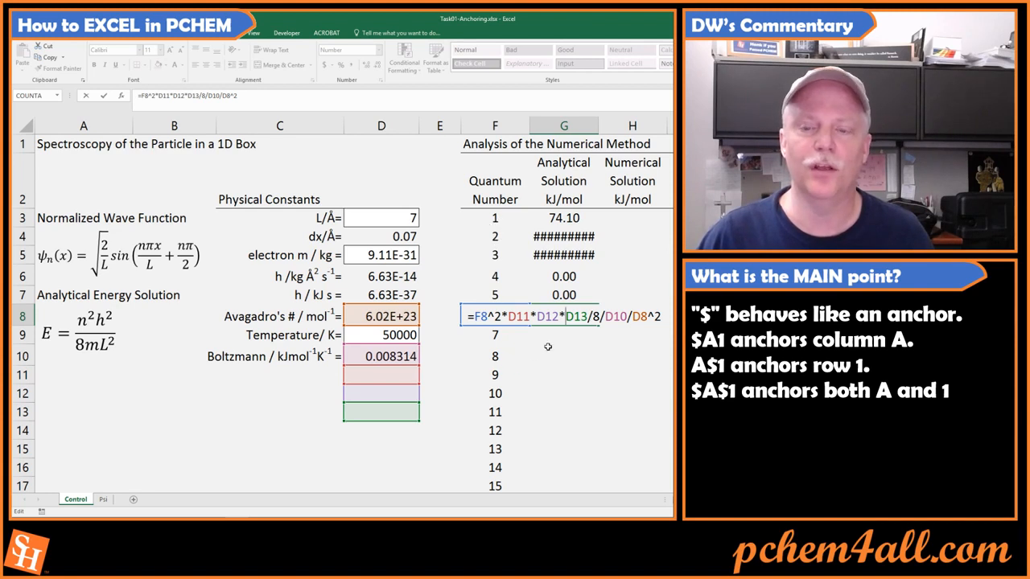
key("ctrl+Return")
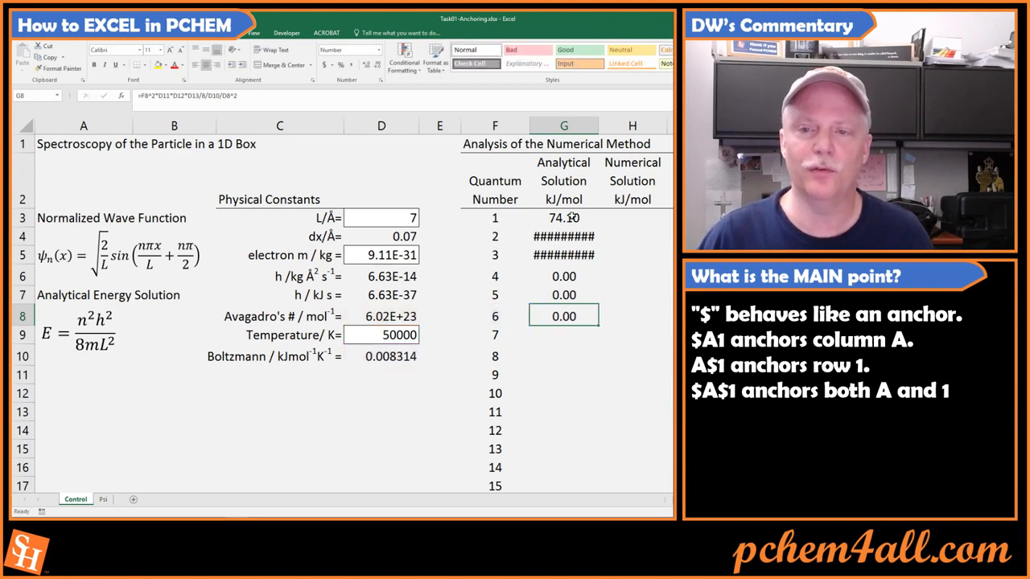
Anchor both column and row of the D6, D7 and D8 references in the G3 formula.
left_click(569, 217)
double_click(569, 217)
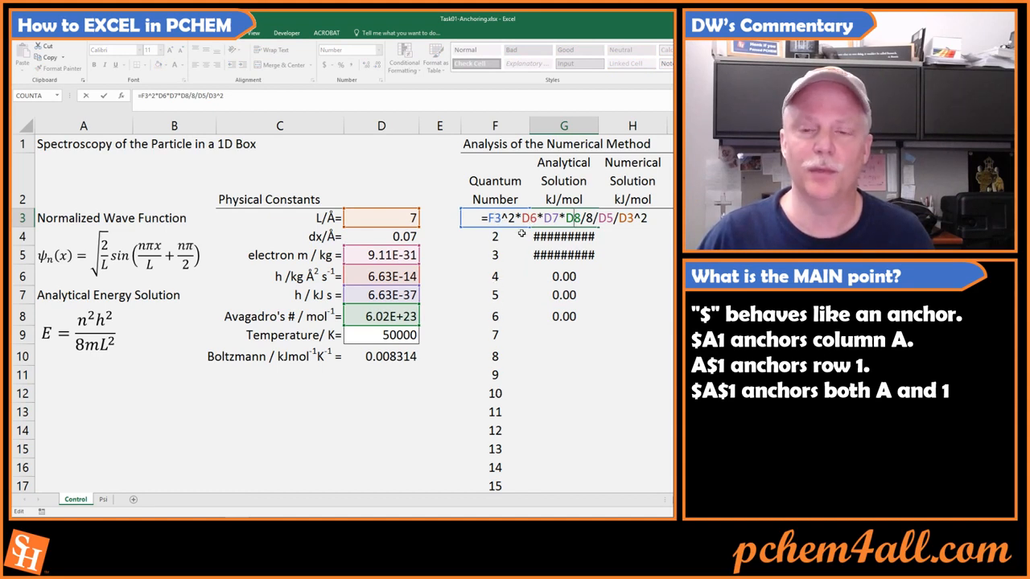
left_click(528, 218)
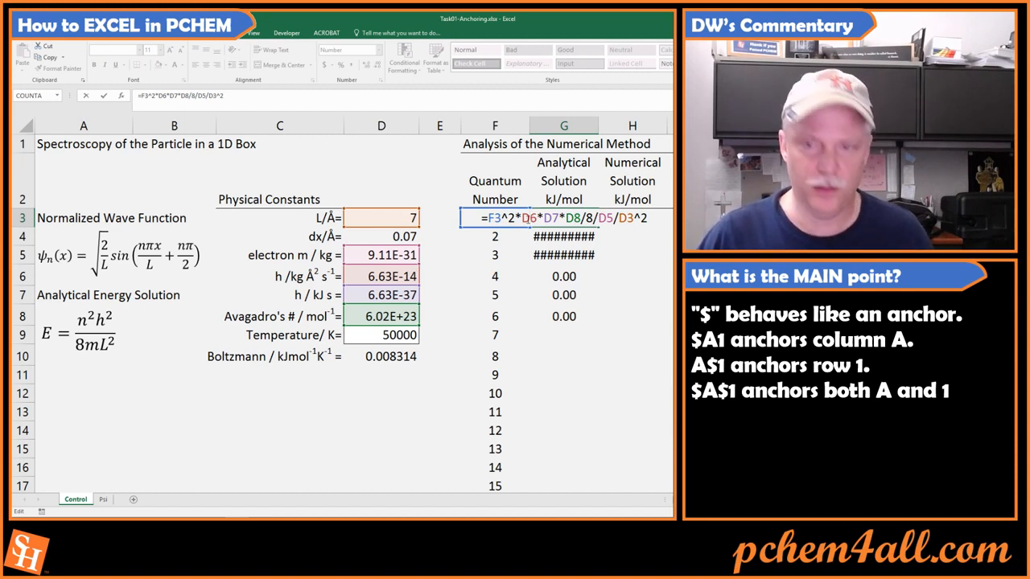
key("F4")
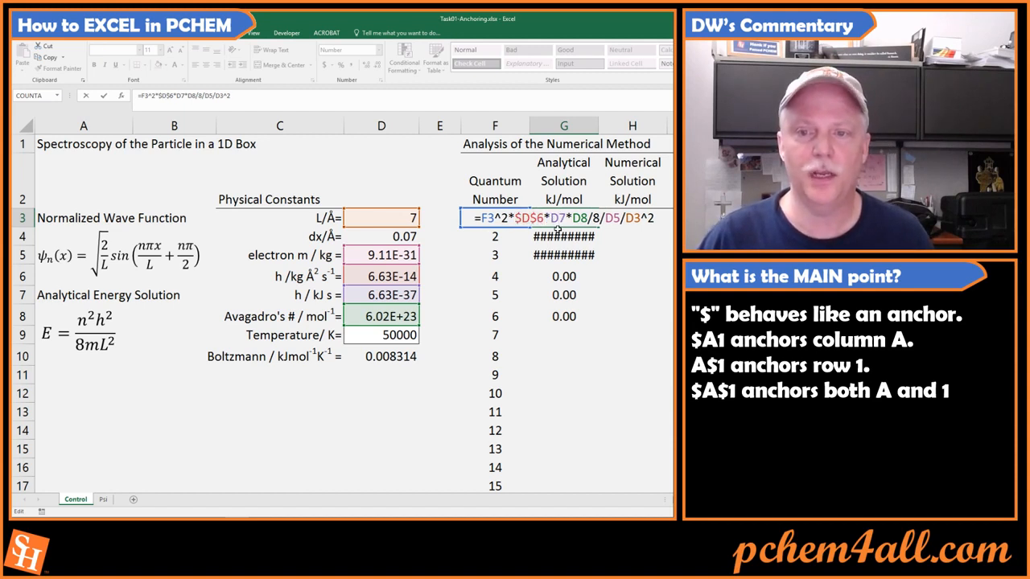
left_click(557, 227)
key("F4")
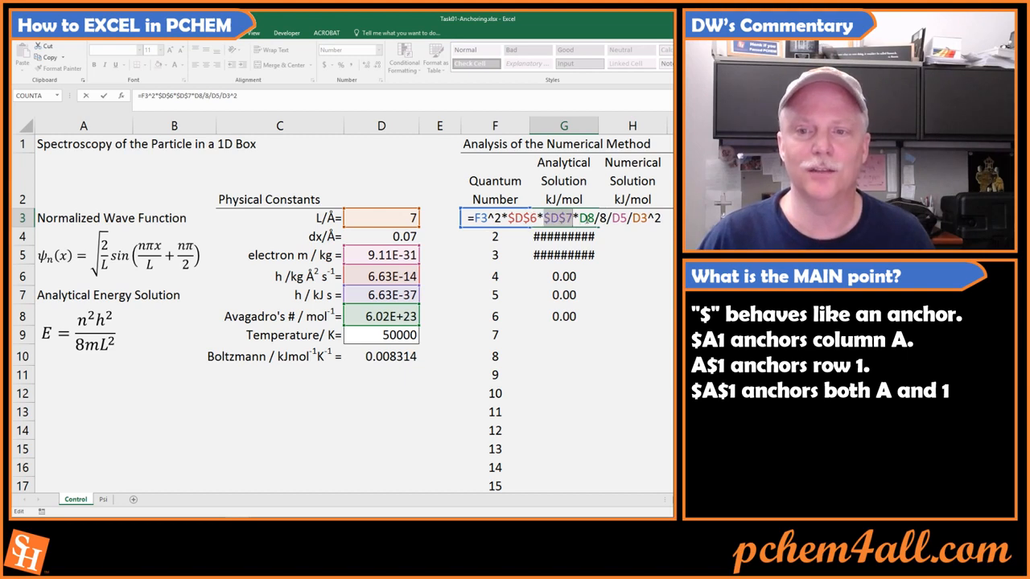
left_click(588, 218)
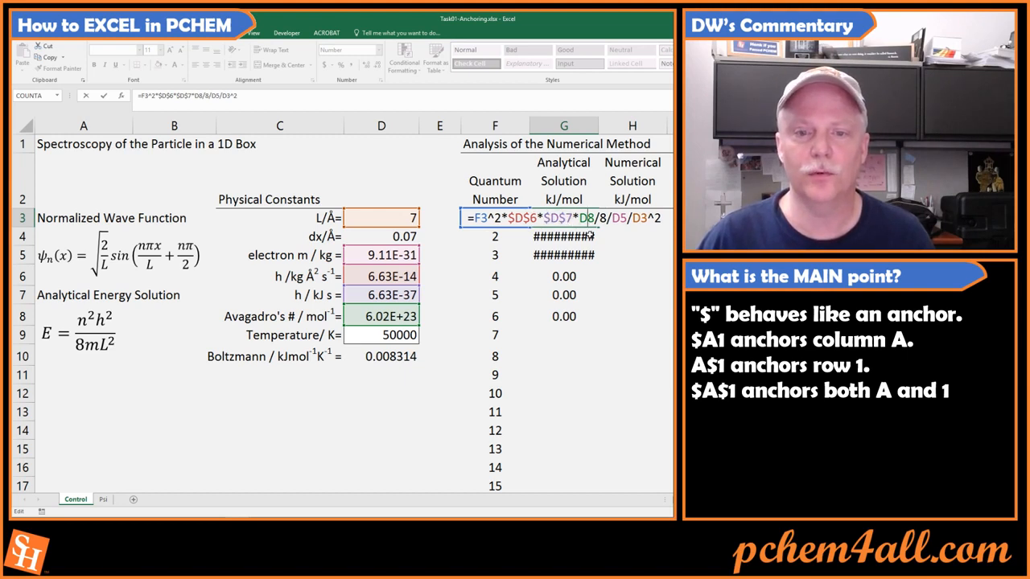
key("F4")
Anchor the D5 and D3 references and commit G3 as =F3^2*$D$6*$D$7*$D$8/8/$D$5/$D$3^2.
left_click(624, 218)
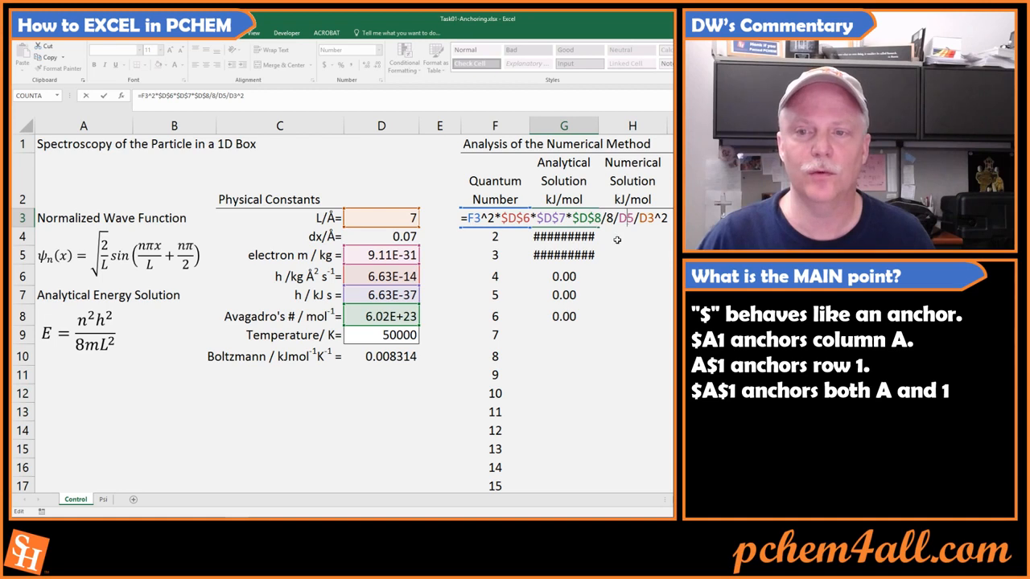
key("F4")
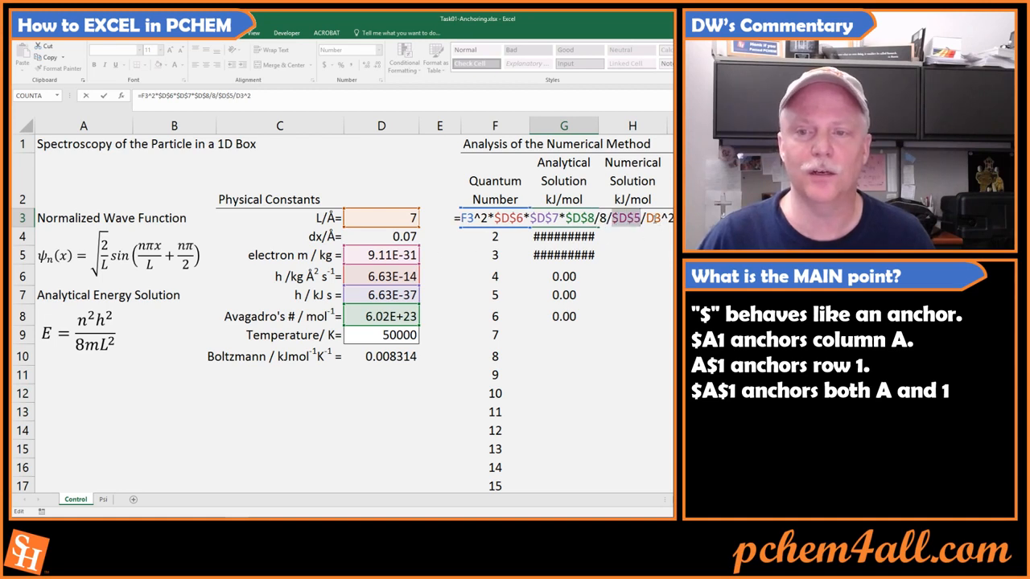
left_click(654, 218)
key("F4")
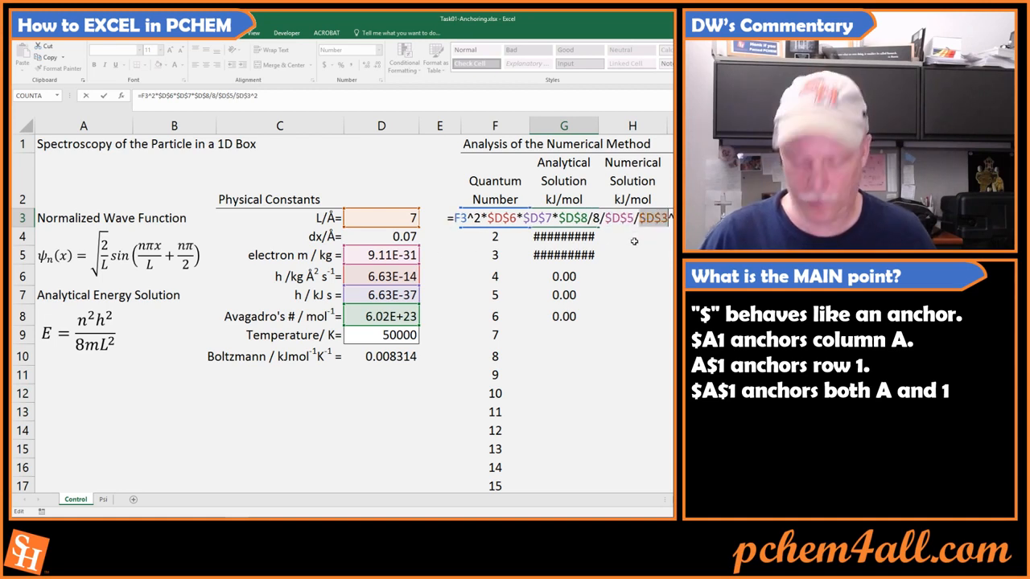
key("Return")
Fill the anchored formula from G3 down to G8 and check the references in G8.
left_click(598, 221)
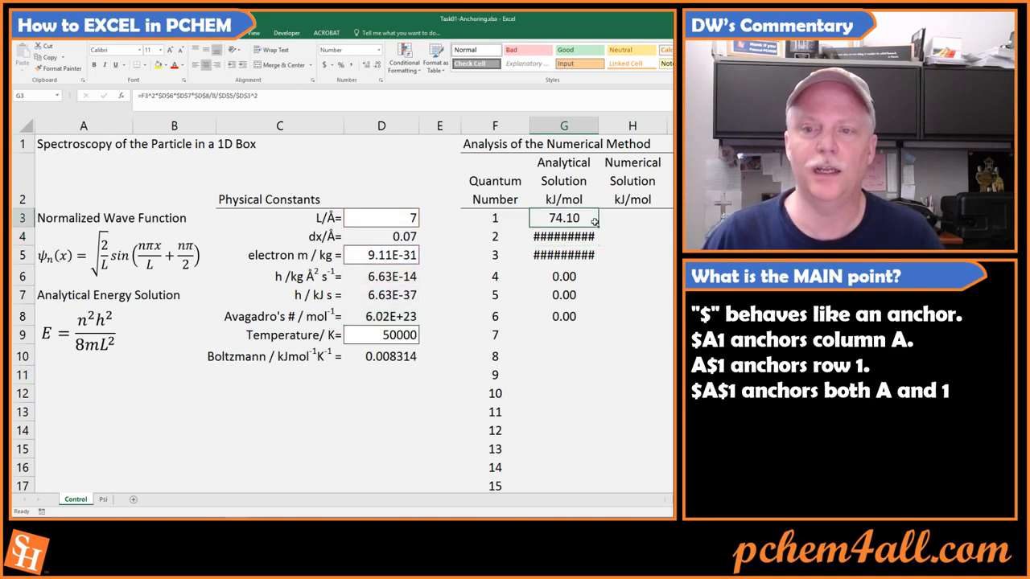
left_click_drag(597, 227, 599, 322)
left_click(564, 255)
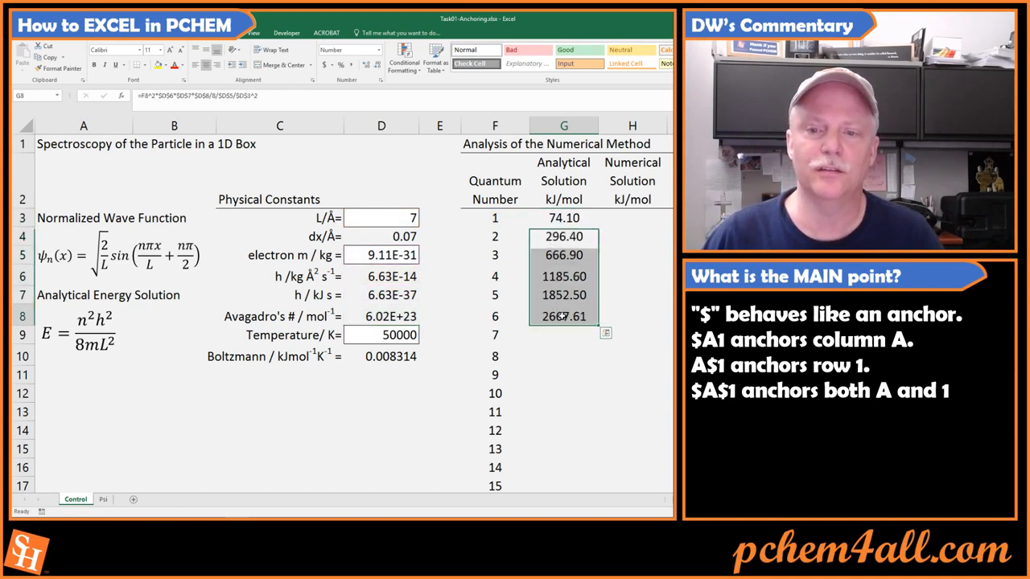
double_click(559, 316)
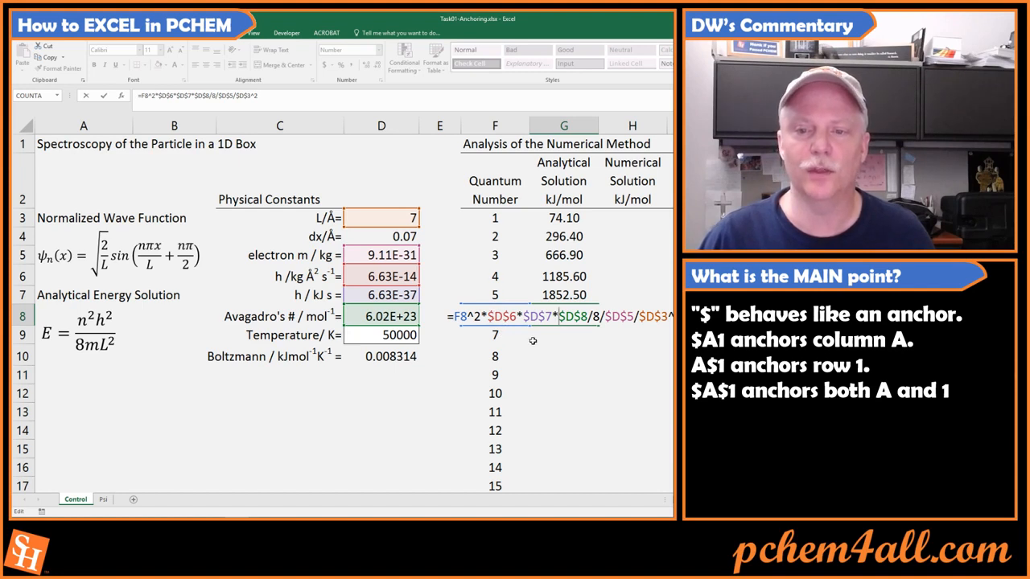
key("ctrl+Return")
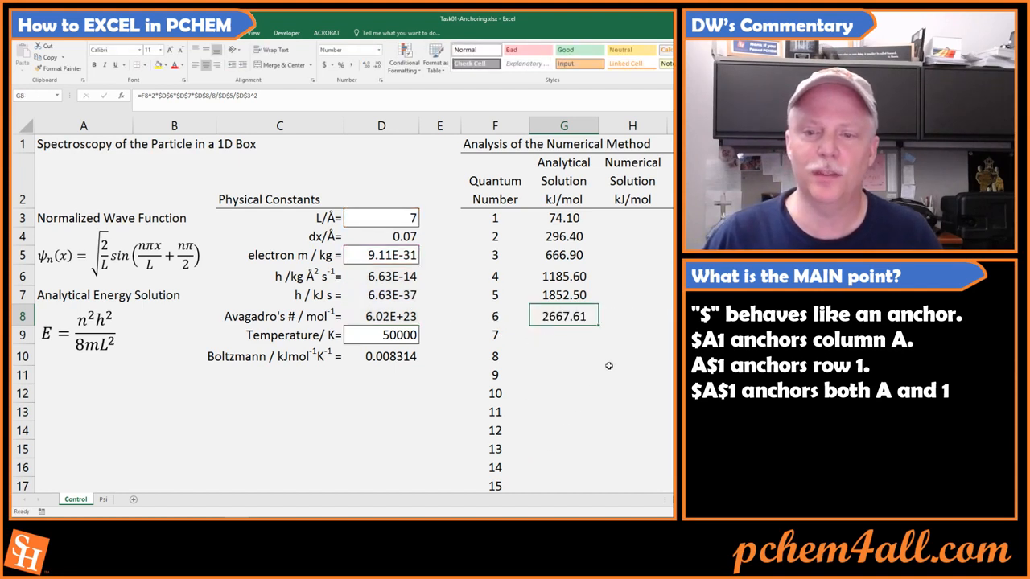
Fill the G8 formula down the rest of the analytical solution column, alongside the remaining quantum numbers.
left_click_drag(598, 325, 595, 432)
left_click_drag(595, 357, 597, 328)
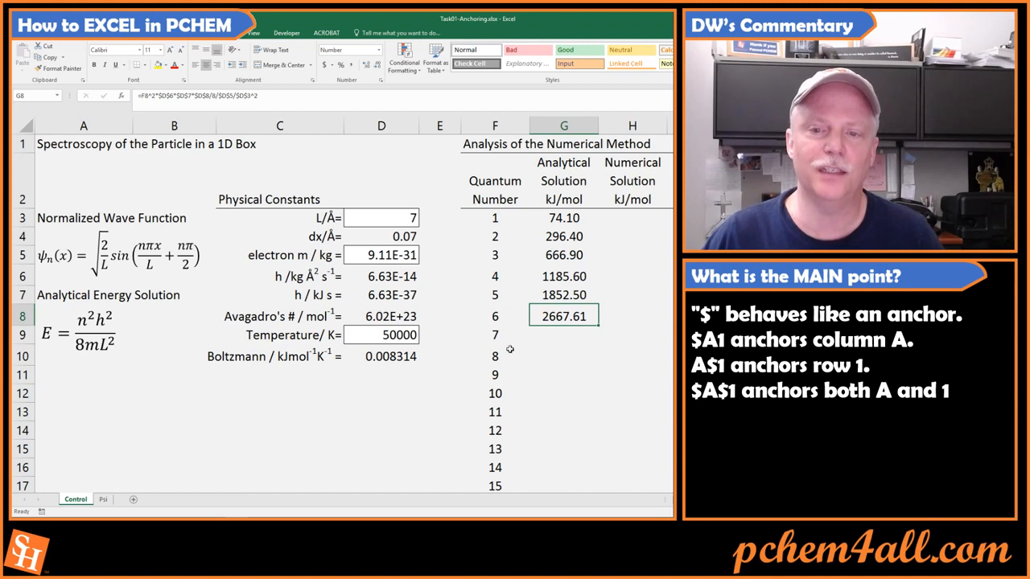
double_click(598, 325)
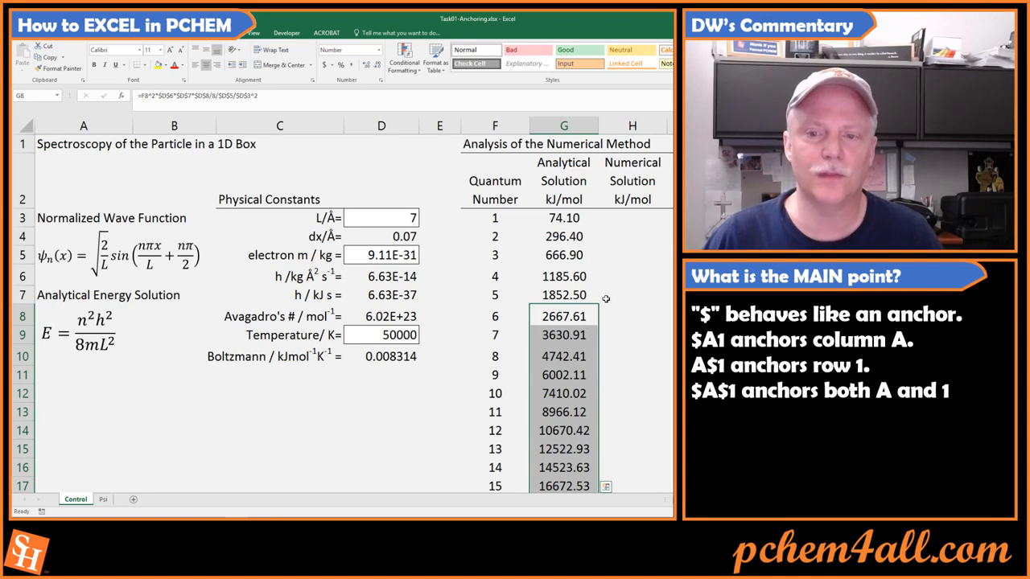
On the Psi sheet, clear all Psi(2) to Psi(15) values from row 5 down and return to the Psi(1) formula in B5.
left_click(103, 499)
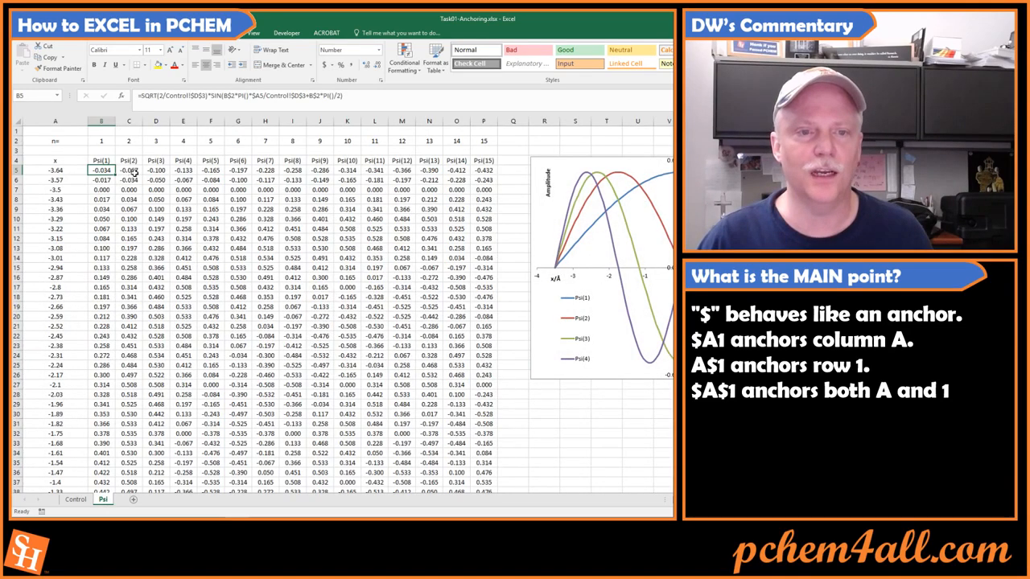
left_click_drag(133, 171, 492, 483)
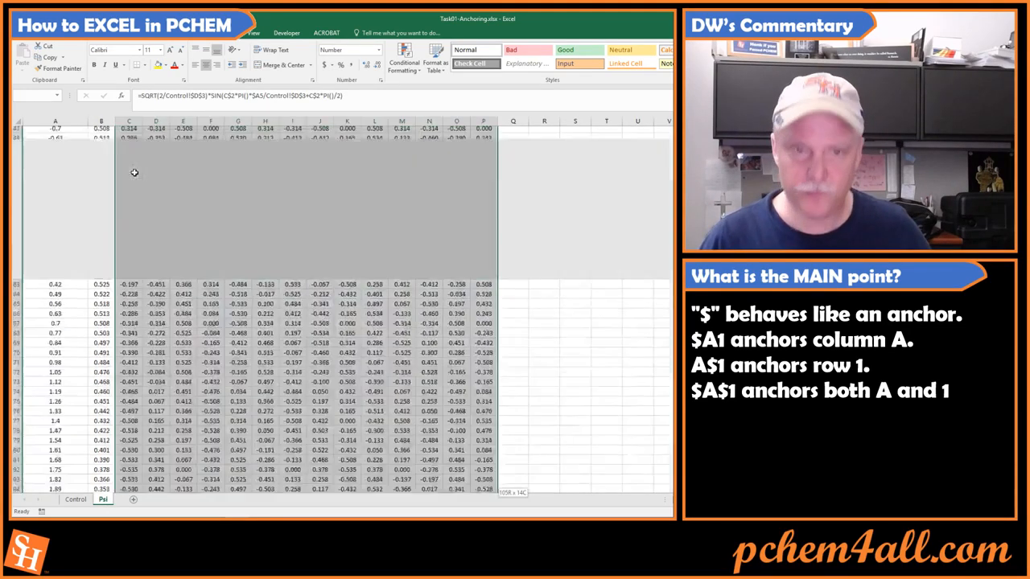
key("Delete")
key("Left")
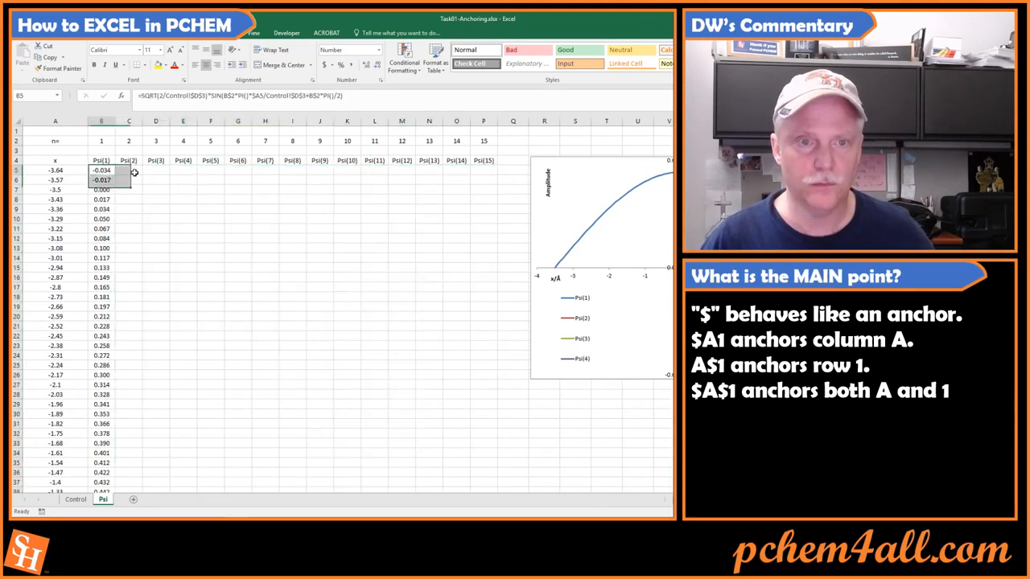
Clear all Psi(1) values from B6 down, keeping only the formula in B5.
left_click(111, 181)
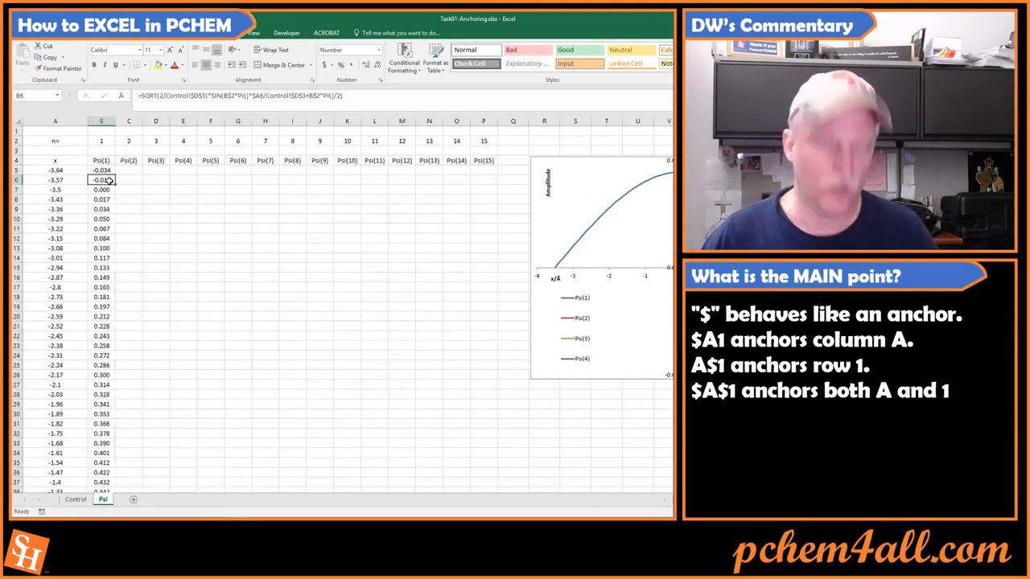
key("ctrl+shift+Down")
key("Delete")
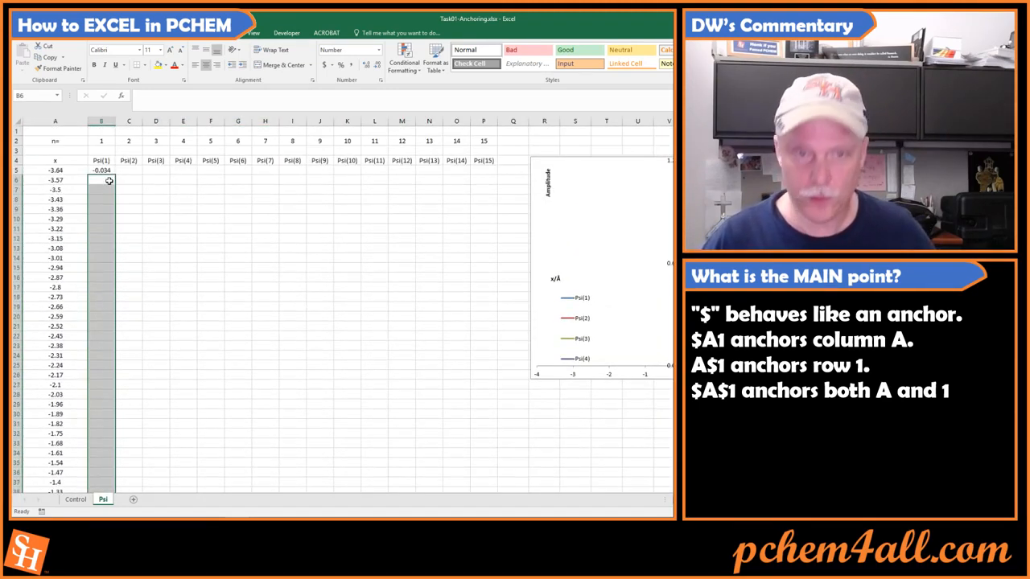
key("Up")
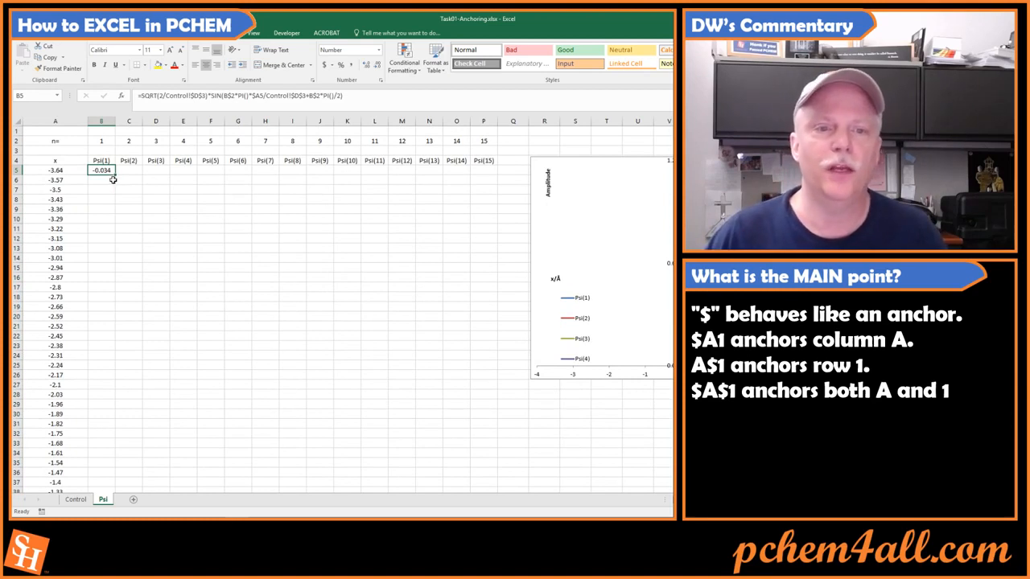
In the B5 formula, reselect cell D3 on the Control sheet as the SQRT term's box length and anchor it as Control!$D$3.
double_click(103, 171)
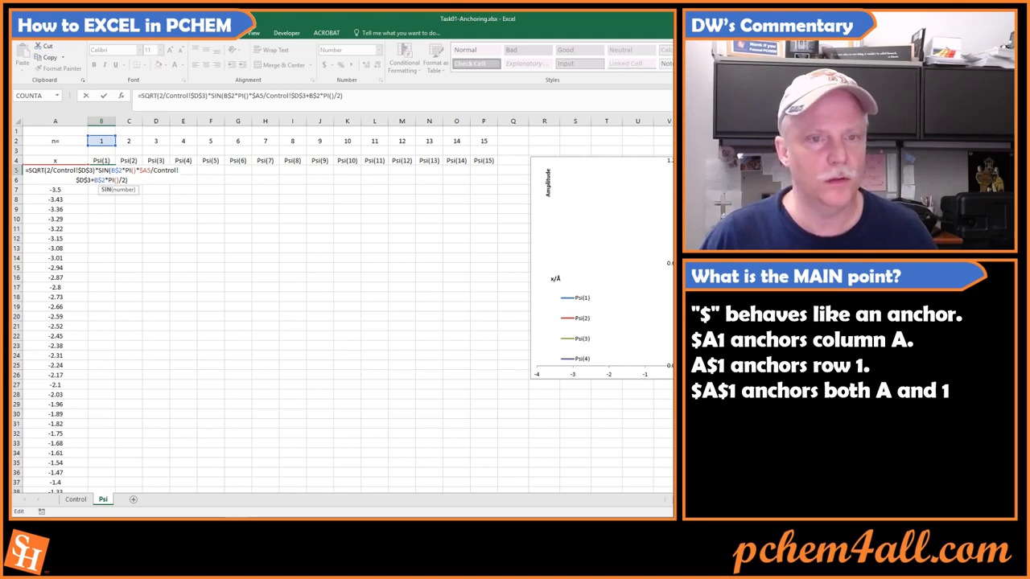
key("Escape")
scroll(556, 360, "up", 3)
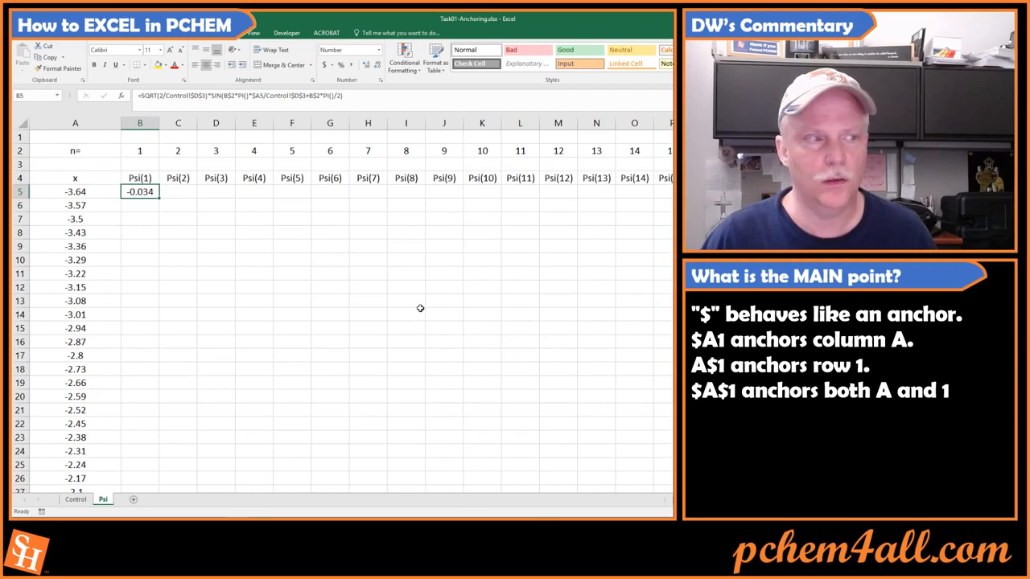
scroll(466, 367, "up", 4)
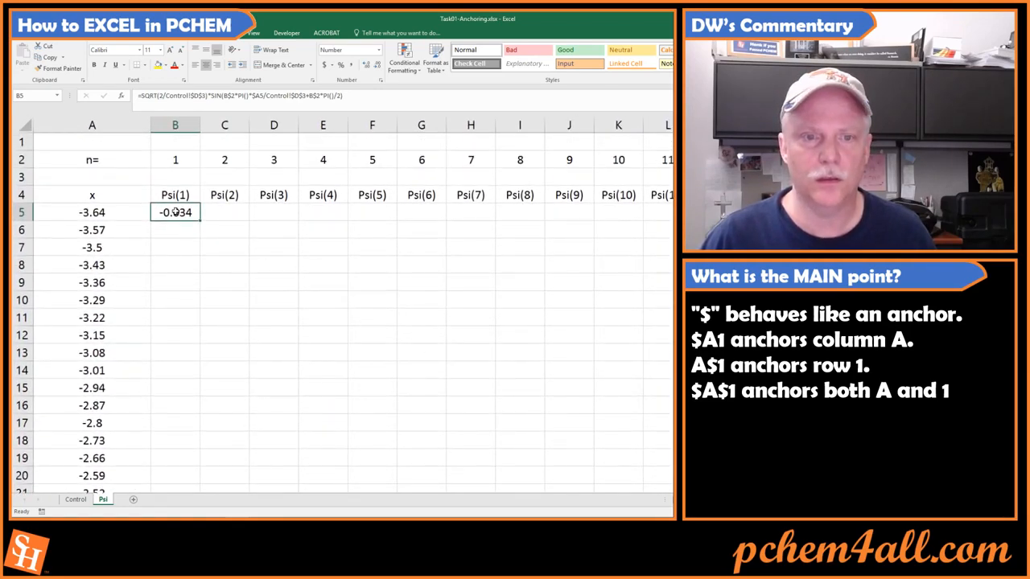
double_click(175, 211)
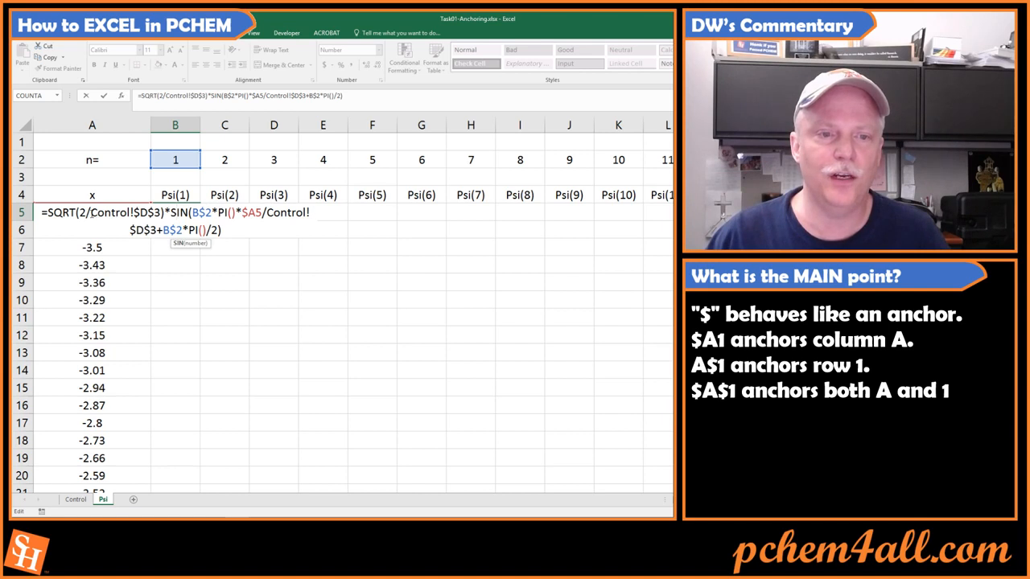
left_click_drag(91, 212, 161, 212)
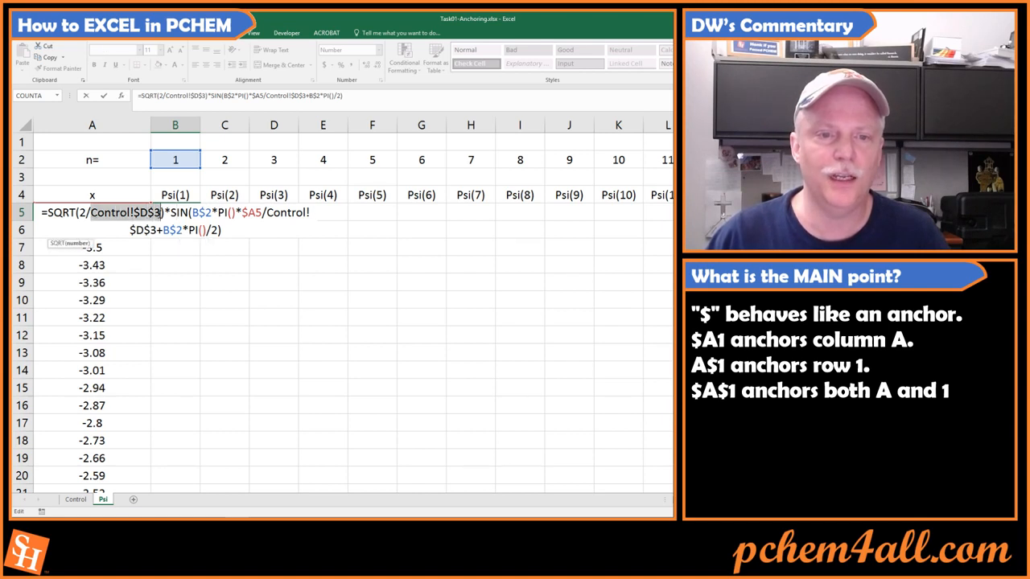
left_click(76, 499)
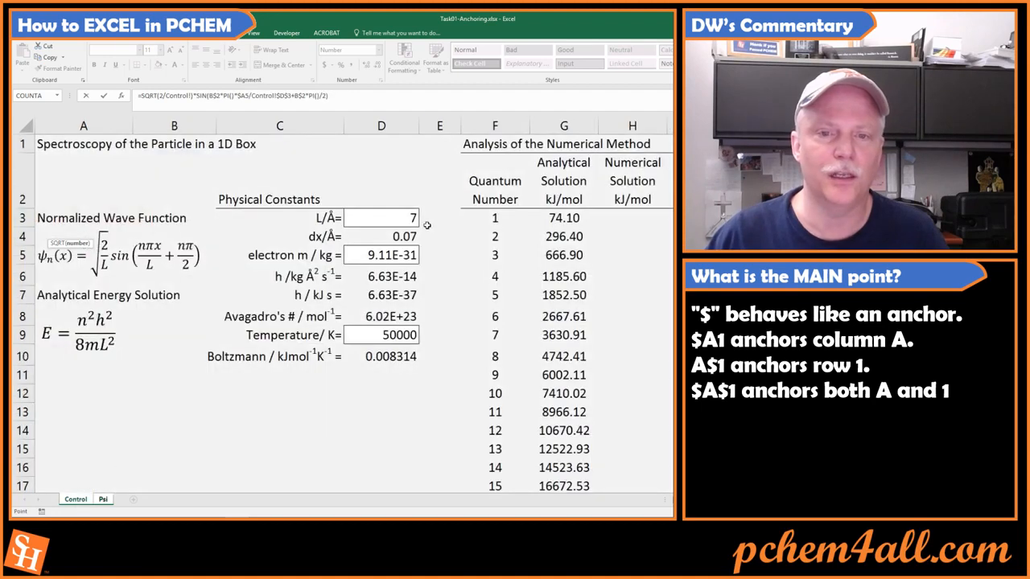
left_click(381, 217)
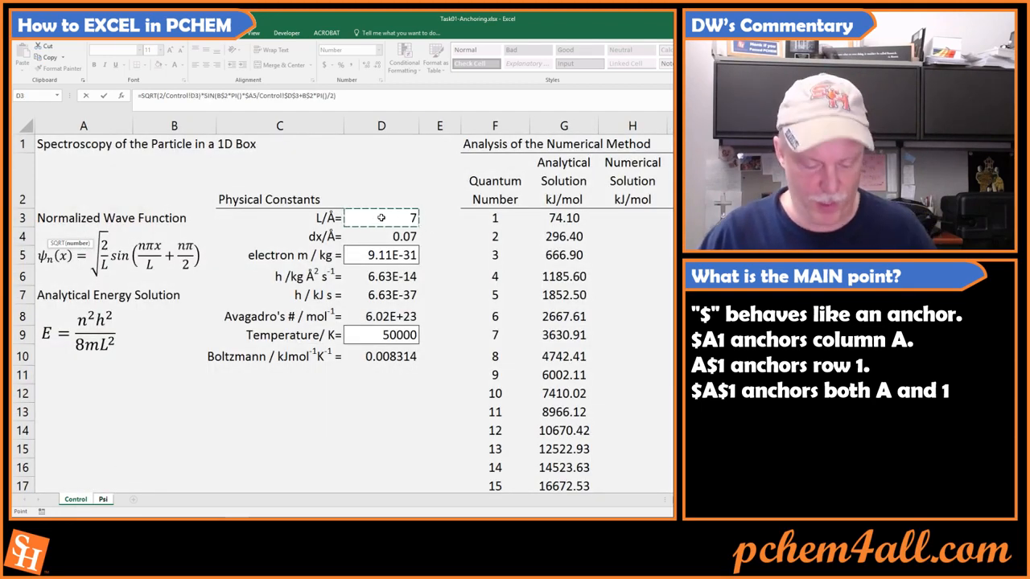
key("F4")
key("ctrl+Return")
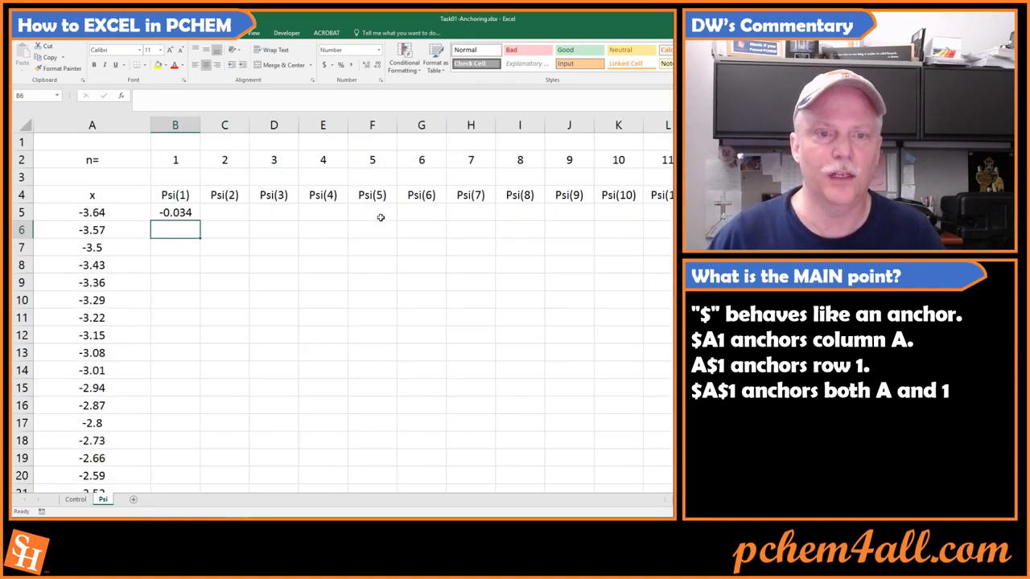
Review the B5 formula, fill it across row 5 through Psi(15) in P5, and check the references in L5.
double_click(173, 212)
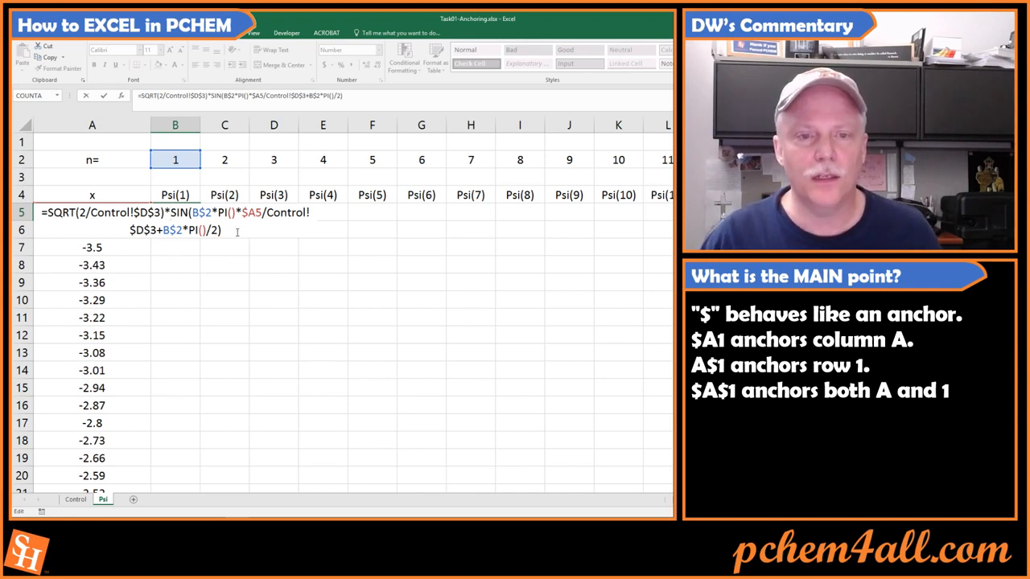
key("Return")
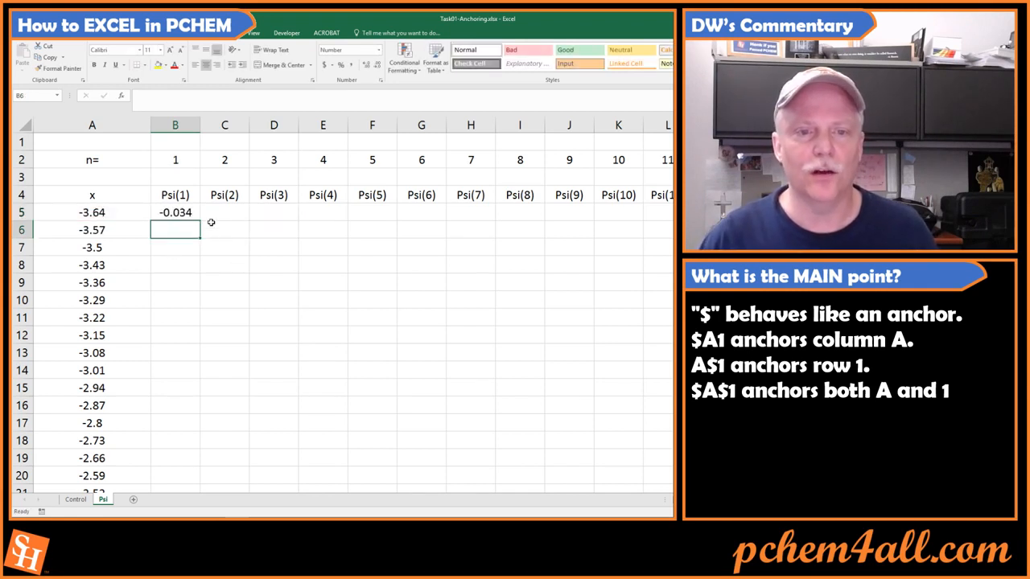
left_click(188, 212)
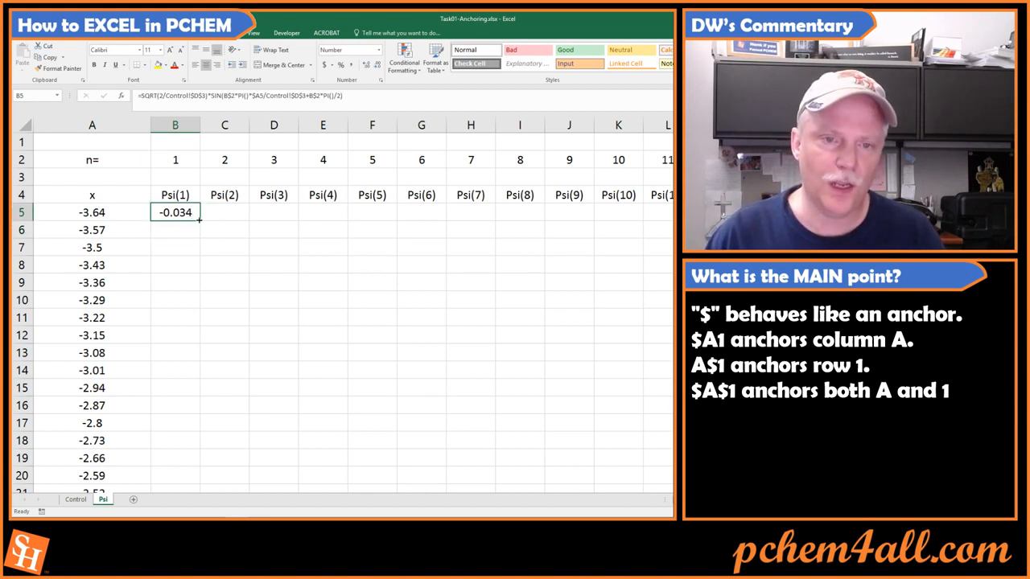
left_click_drag(201, 222, 667, 225)
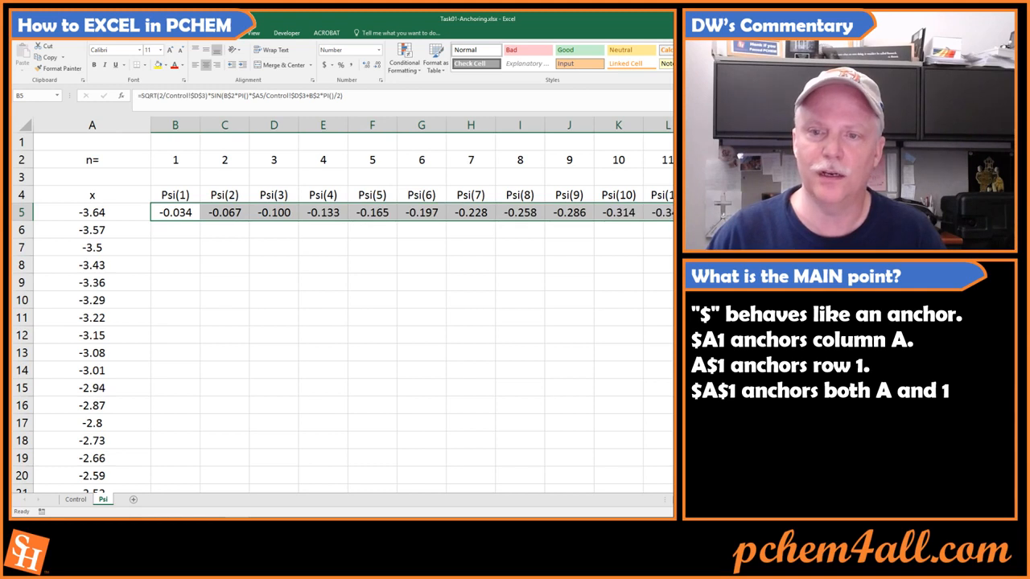
double_click(668, 212)
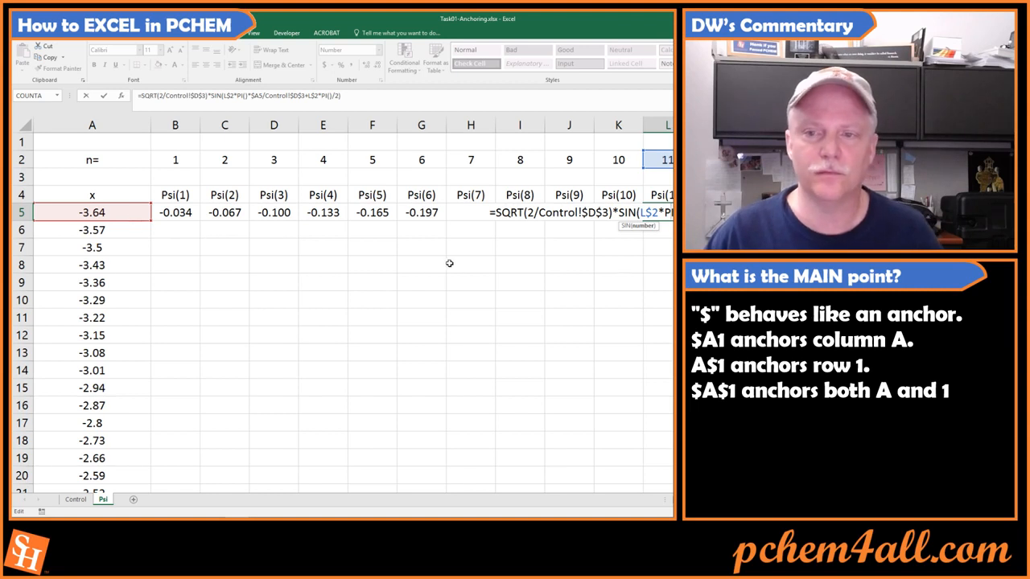
key("Escape")
key("ctrl+Right")
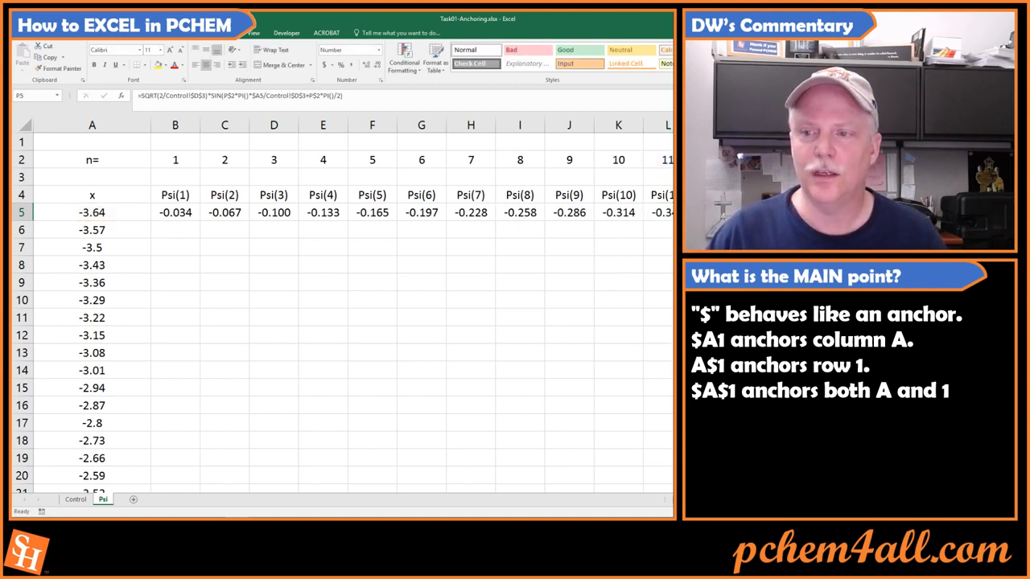
Fill the B5 formula down to row 10 and across to Psi(9), and check the references in J10.
left_click(185, 214)
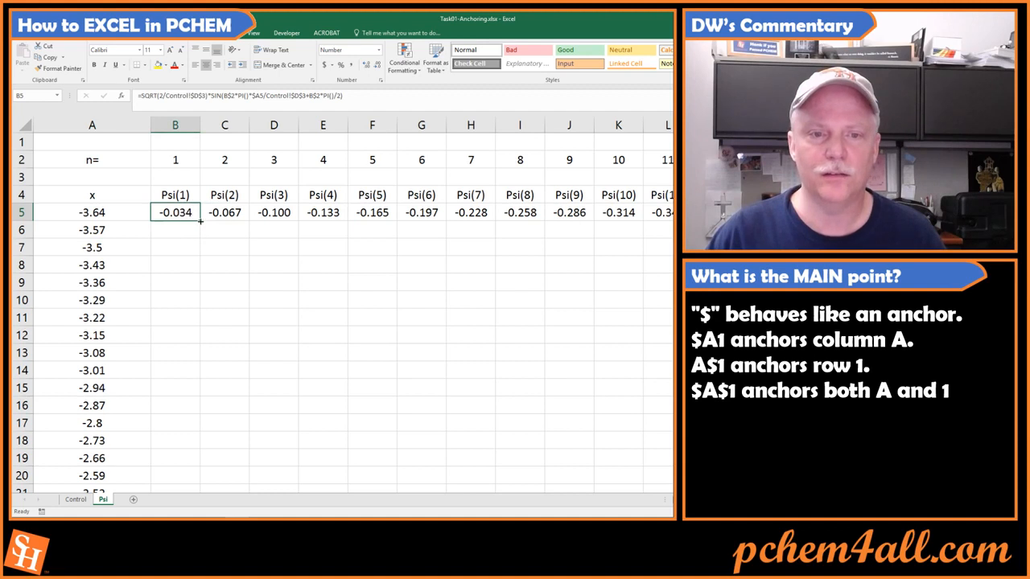
left_click_drag(201, 221, 201, 309)
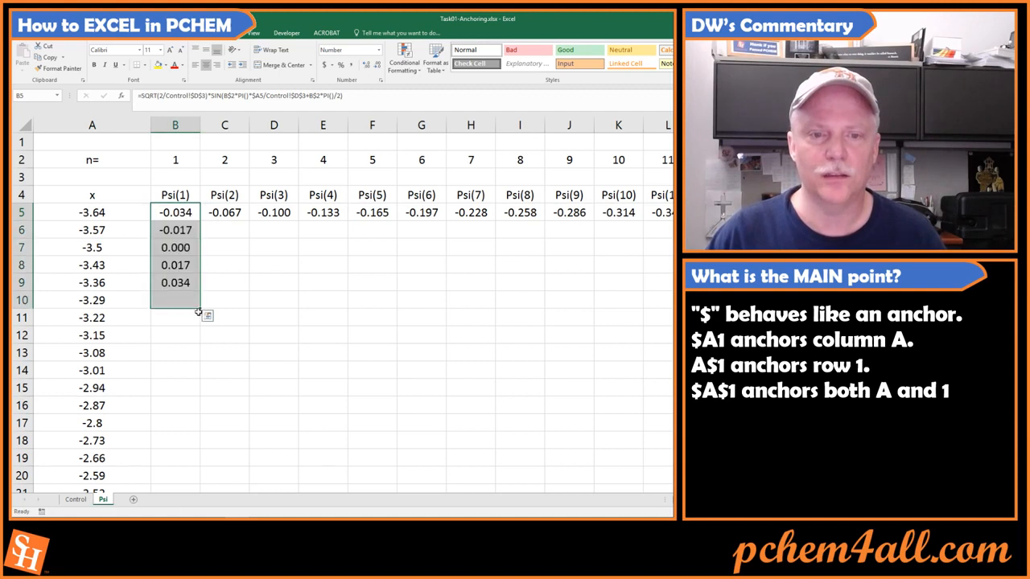
left_click(191, 230)
left_click_drag(191, 214, 567, 306)
double_click(571, 300)
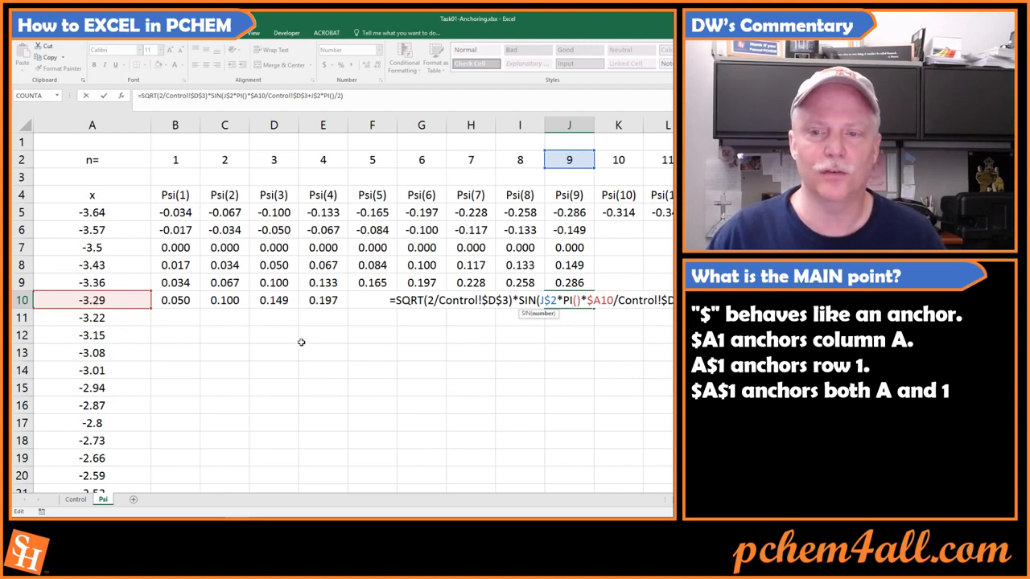
key("Escape")
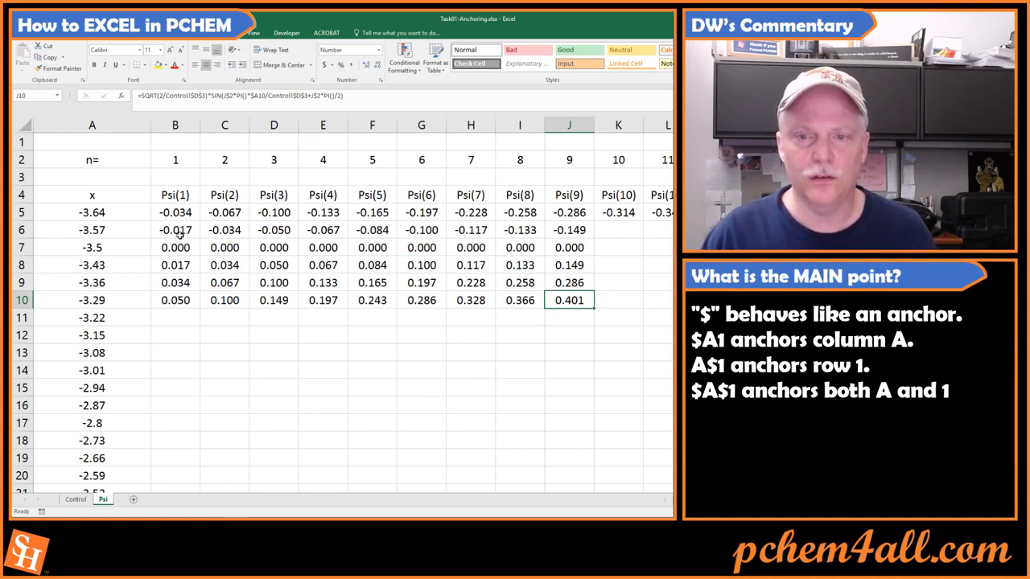
Clear the trial values in B6:J10 and return to B5.
left_click_drag(175, 231, 586, 303)
key("Delete")
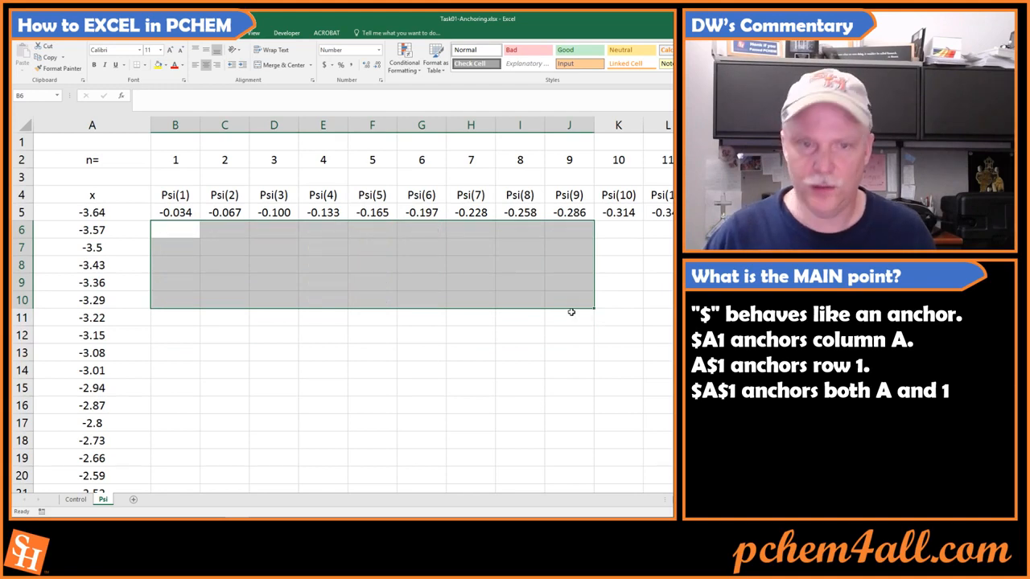
left_click(181, 212)
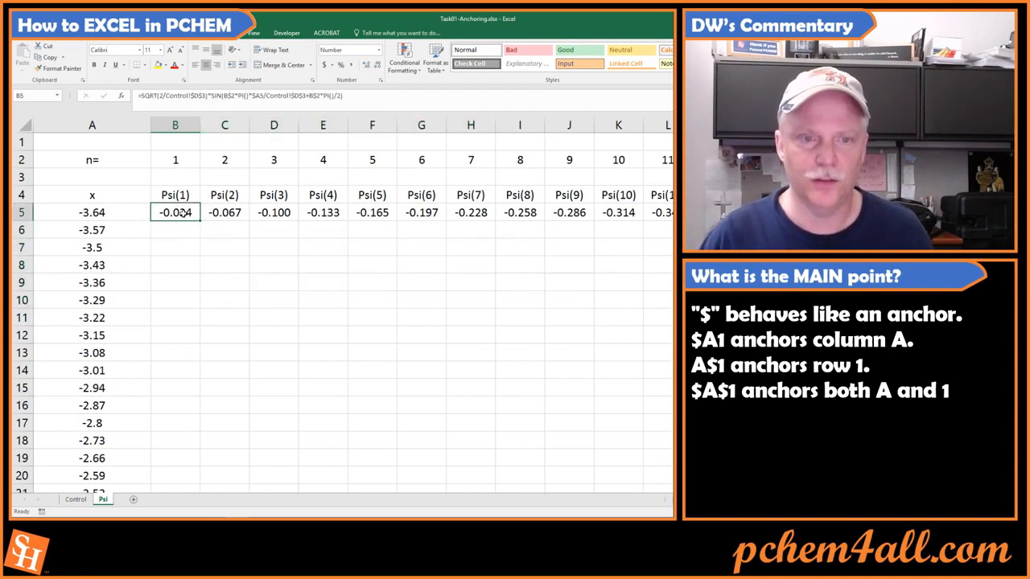
Fill the row 5 formulas for Psi(1) to Psi(15) down alongside all x values to row 109 and review the filled columns.
scroll(180, 233, "down", 19)
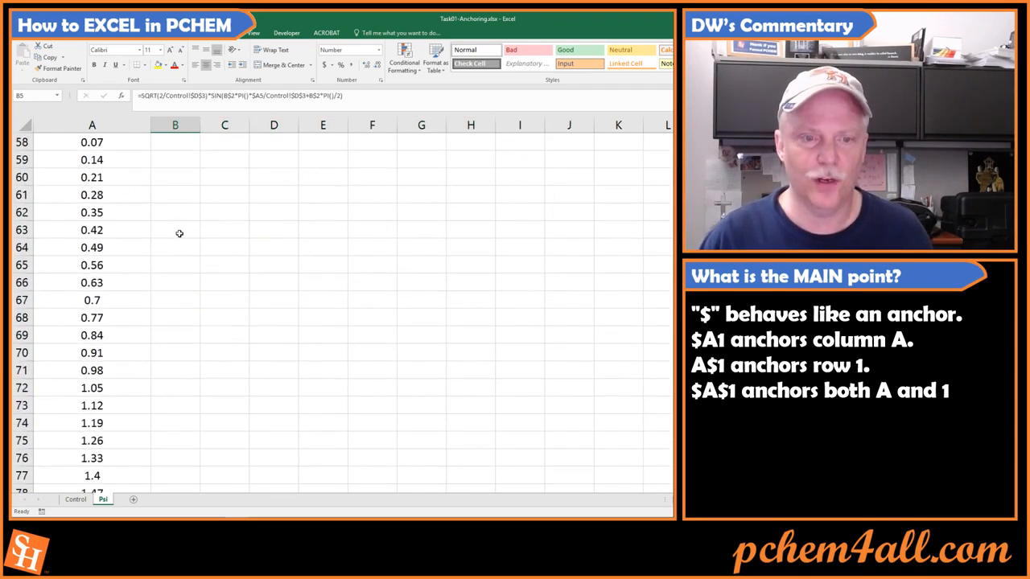
scroll(179, 234, "up", 11)
scroll(179, 233, "up", 8)
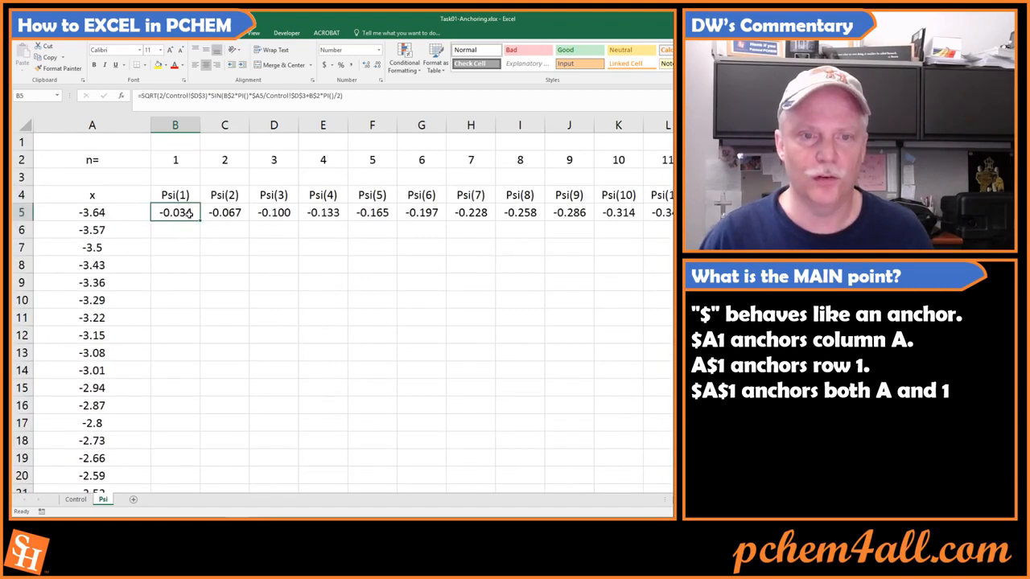
left_click_drag(187, 212, 679, 212)
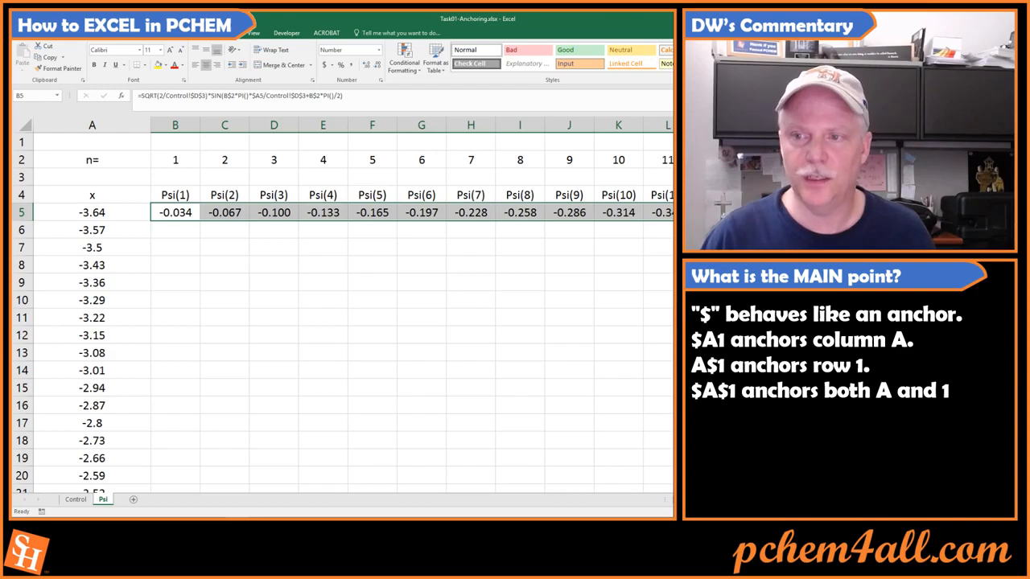
double_click(674, 222)
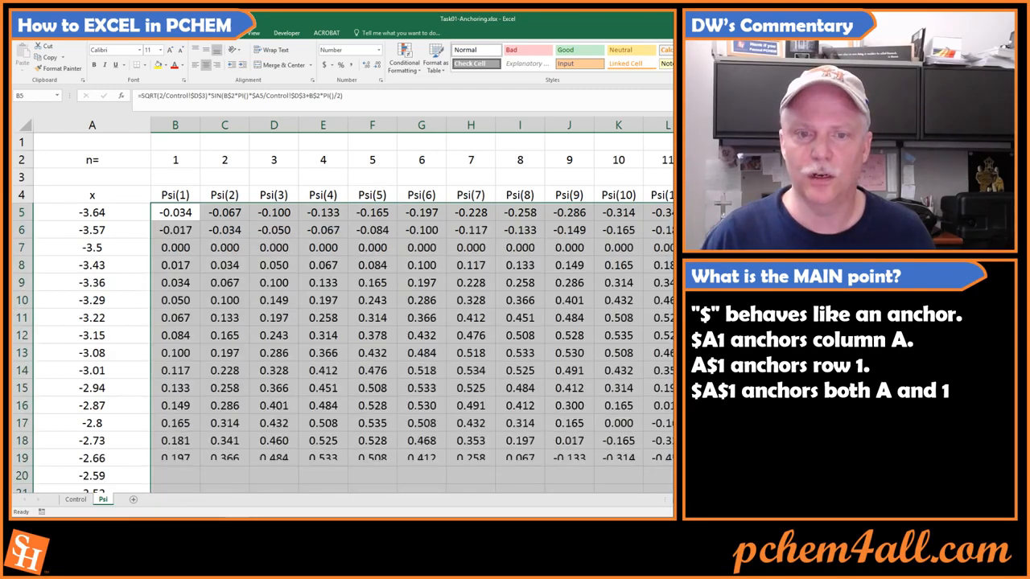
scroll(517, 315, "down", 20)
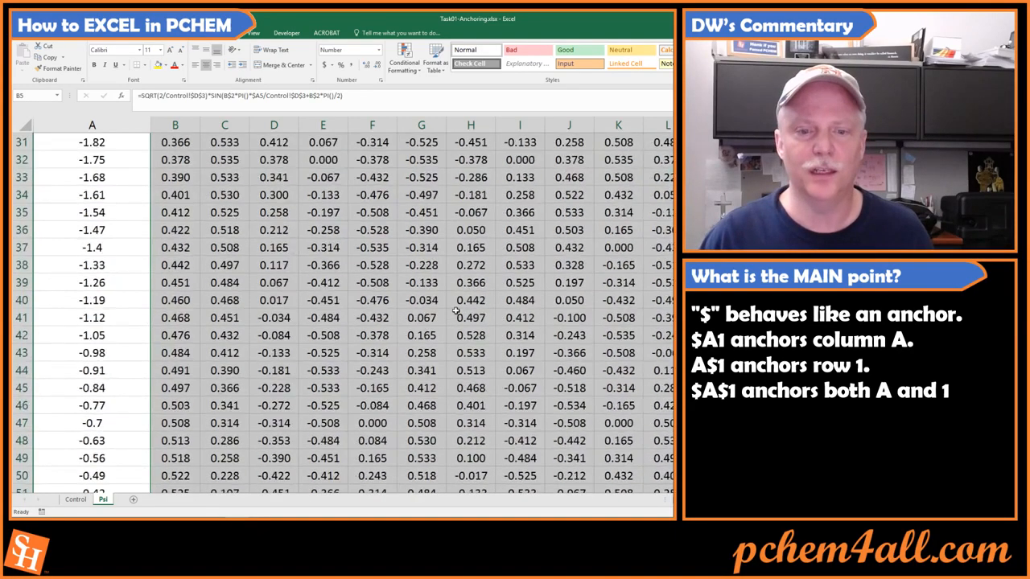
scroll(455, 311, "down", 10)
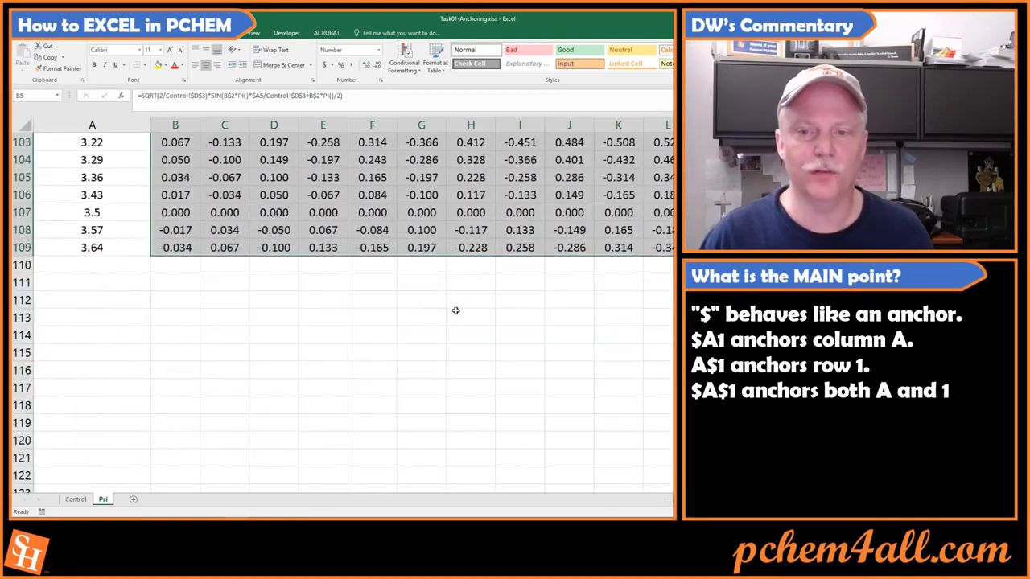
scroll(455, 312, "up", 15)
scroll(455, 311, "up", 19)
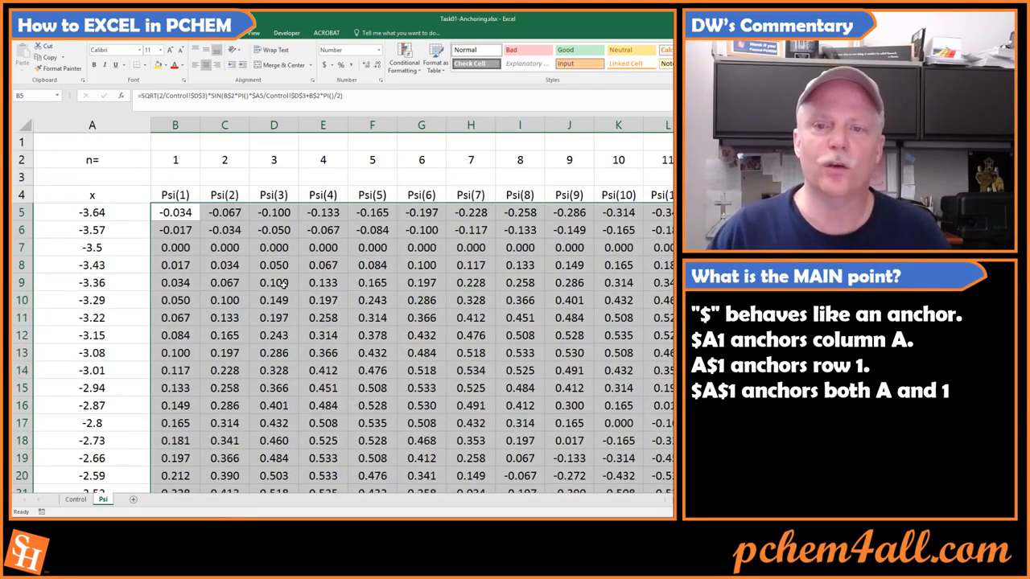
Jump from B5 to the row's last filled cell, back to column A, down to its last value, and back up to A1.
left_click(172, 218)
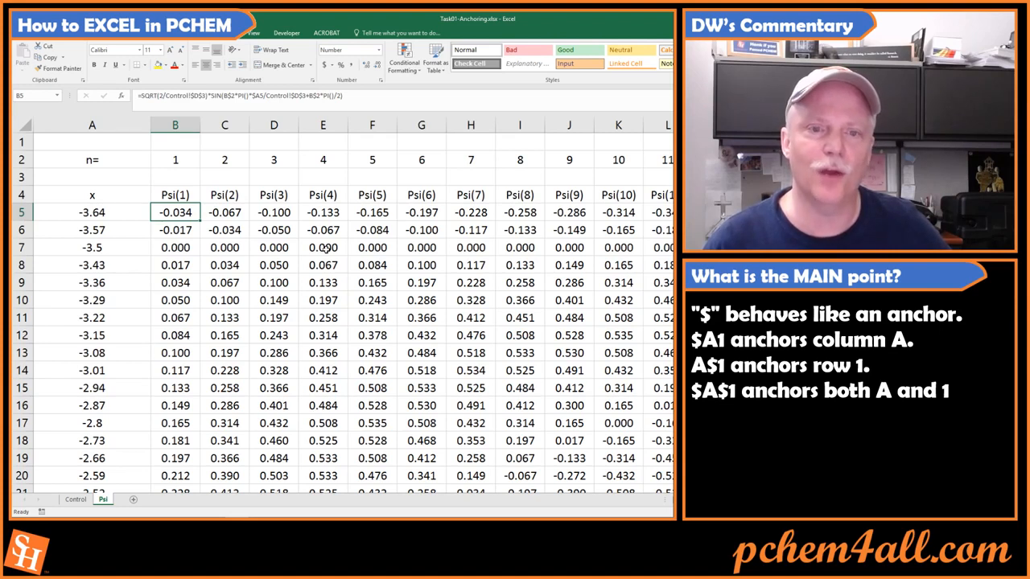
key("ctrl+Right")
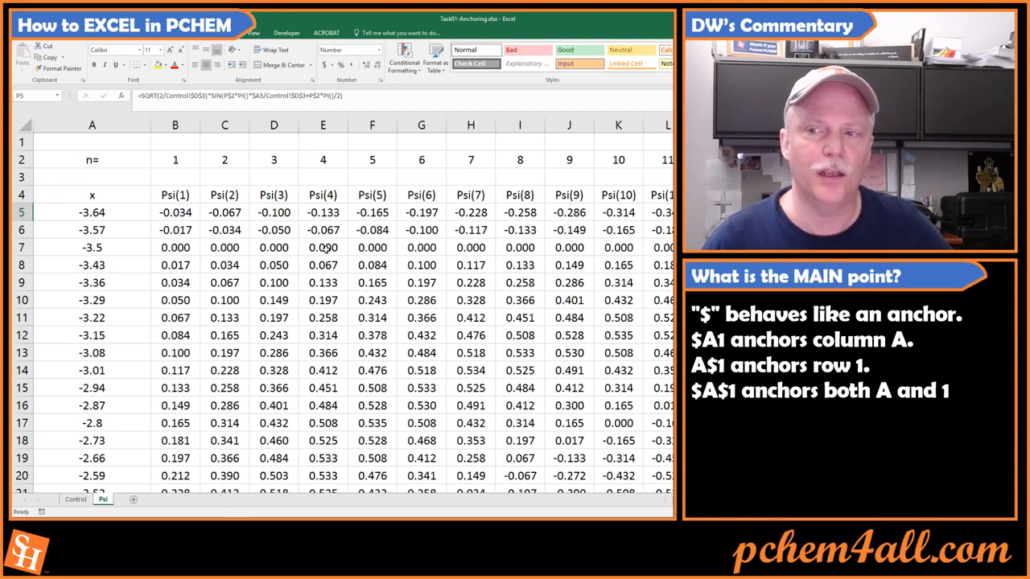
key("Home")
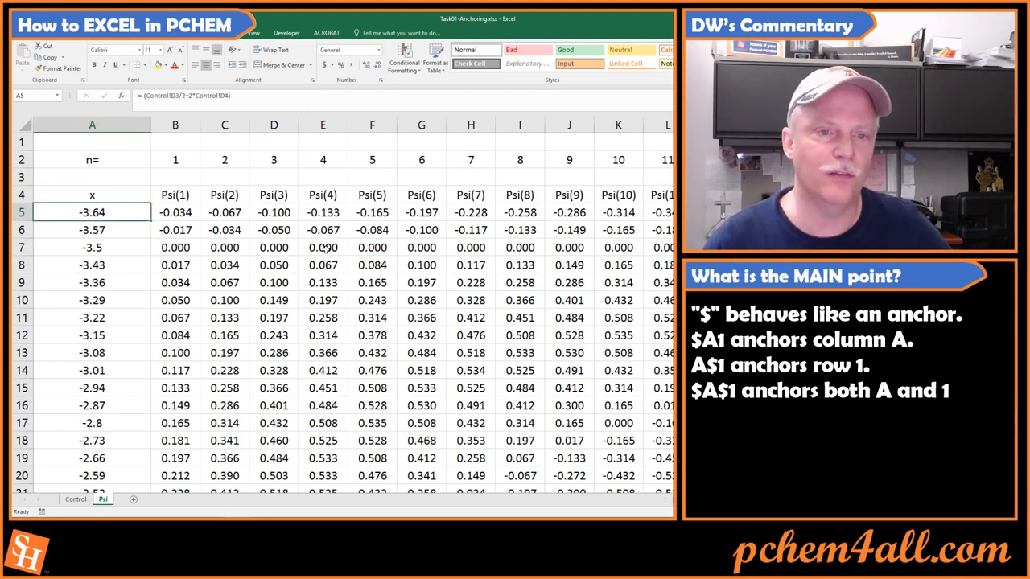
key("ctrl+Down")
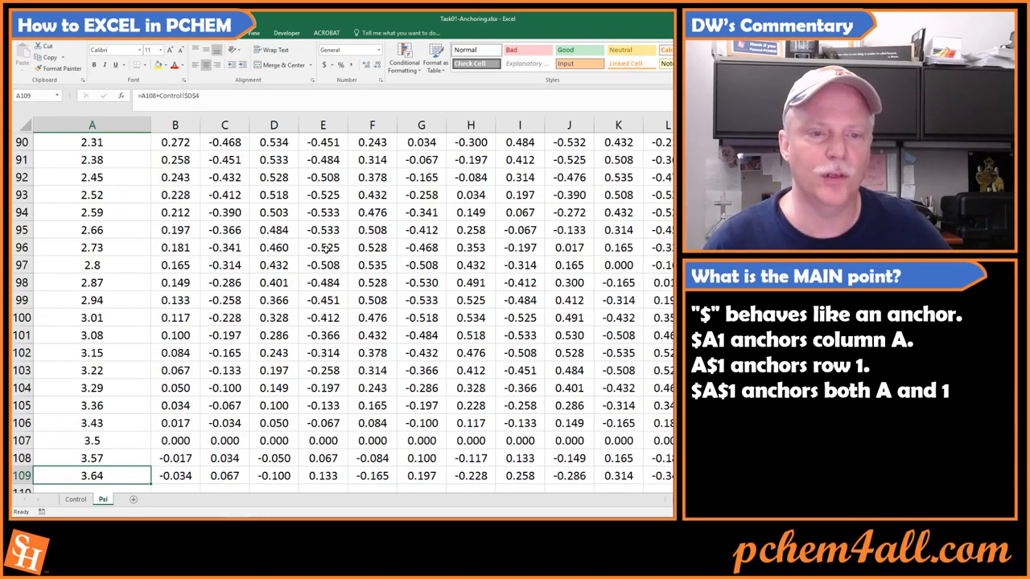
key("ctrl+Up")
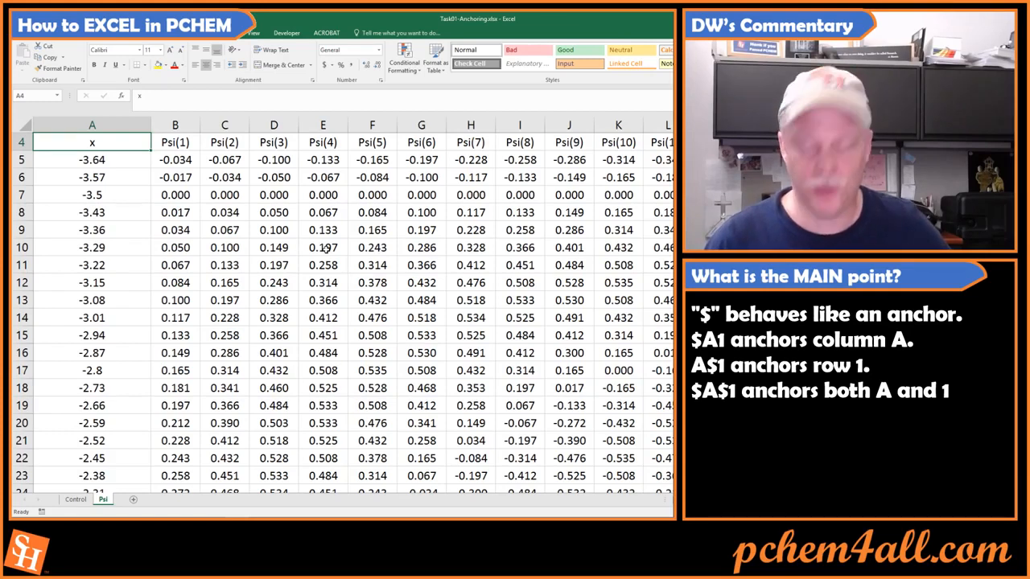
key("ctrl+Home")
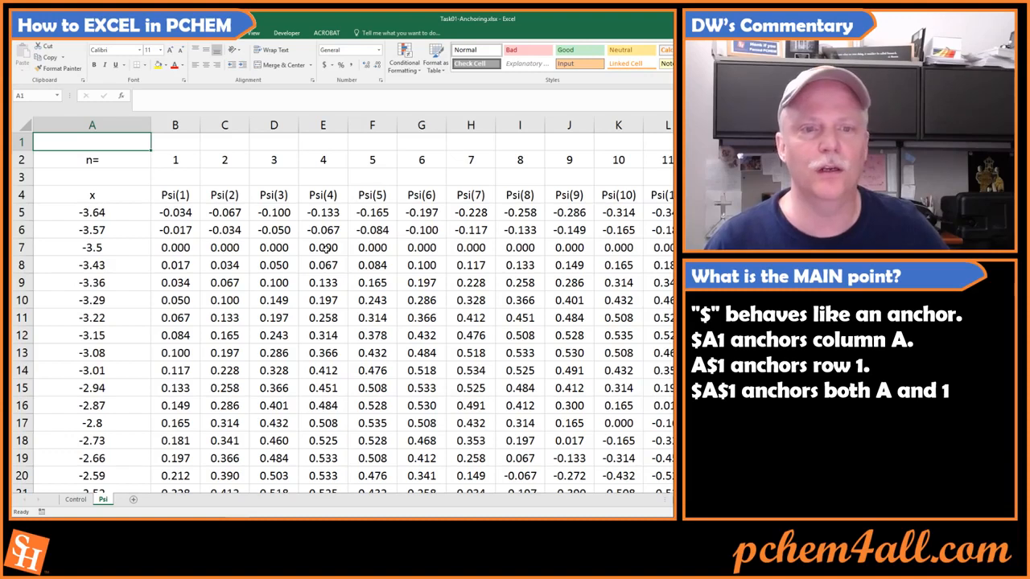
Select the block of x and Psi(1) to Psi(5) data from A4 to F109, and return to A1.
key("Down")
key("Down")
key("Down")
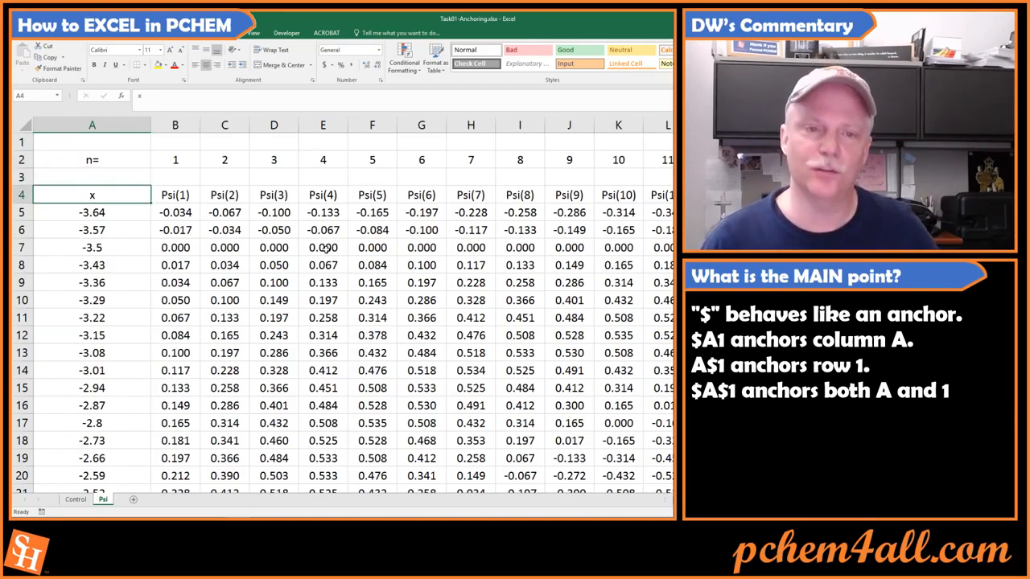
key("shift+Right")
key("shift+Right")
key("shift+Right")
key("shift+Right")
key("shift+Right")
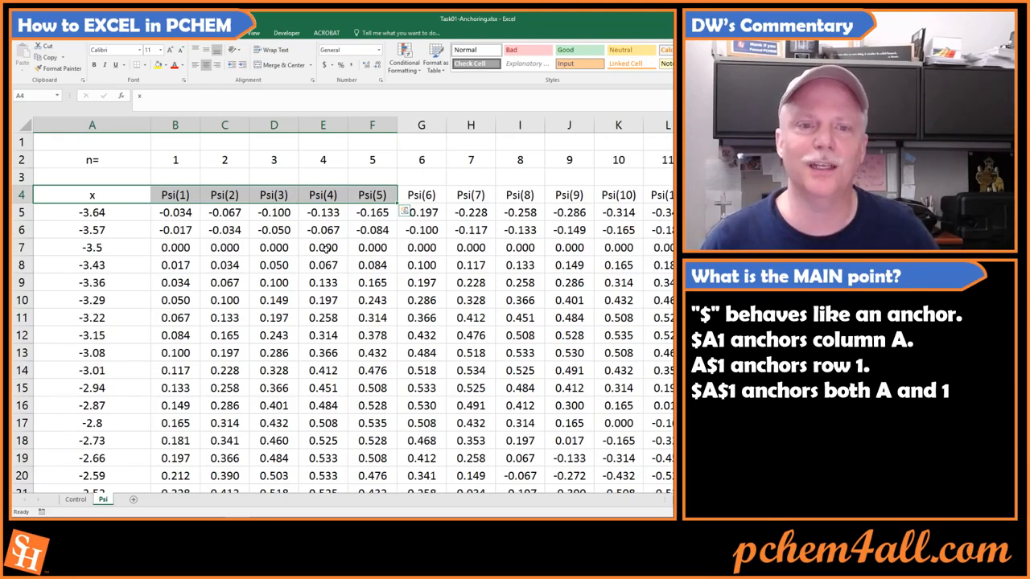
key("ctrl+shift+Down")
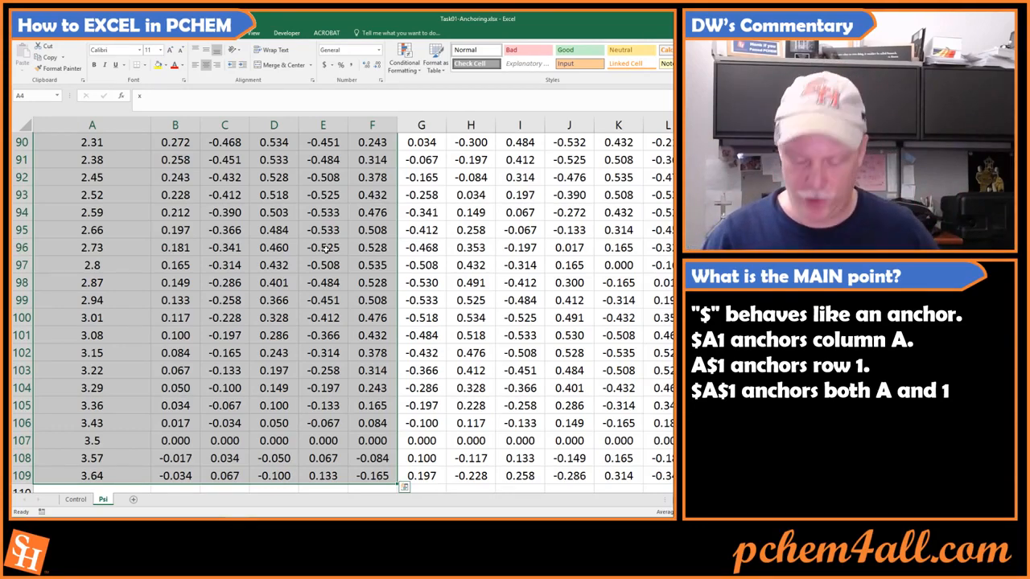
key("ctrl+Home")
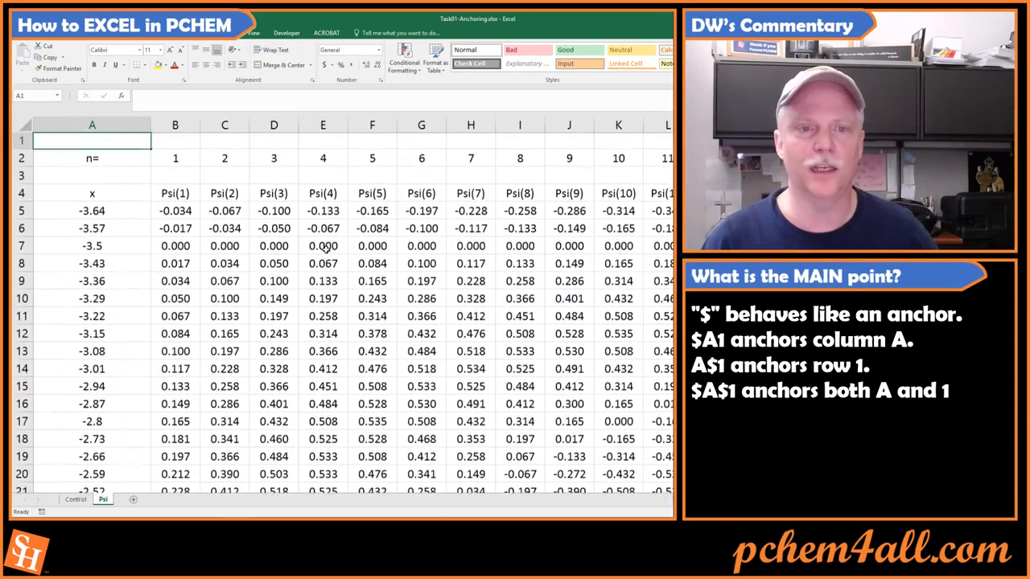